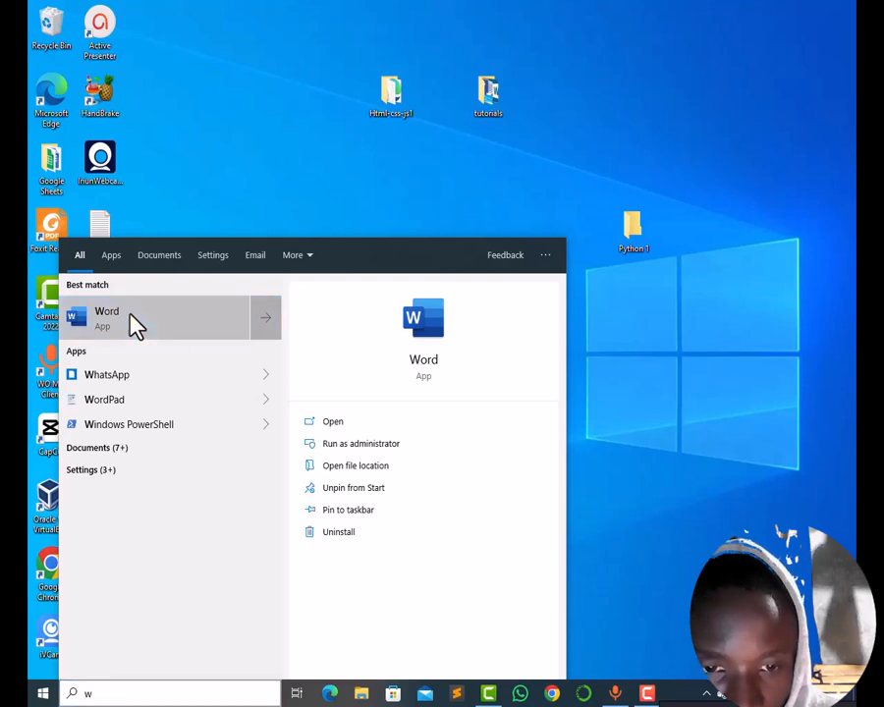
# Open Word with a blank document and insert a 3-D Pie chart into it
pyautogui.click(142, 324)
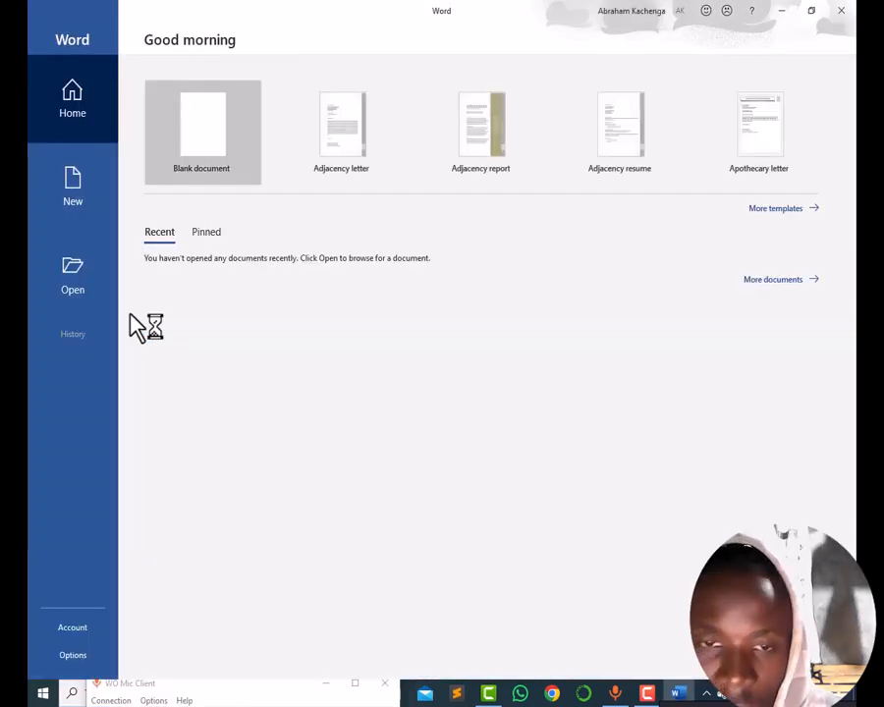
pyautogui.click(196, 135)
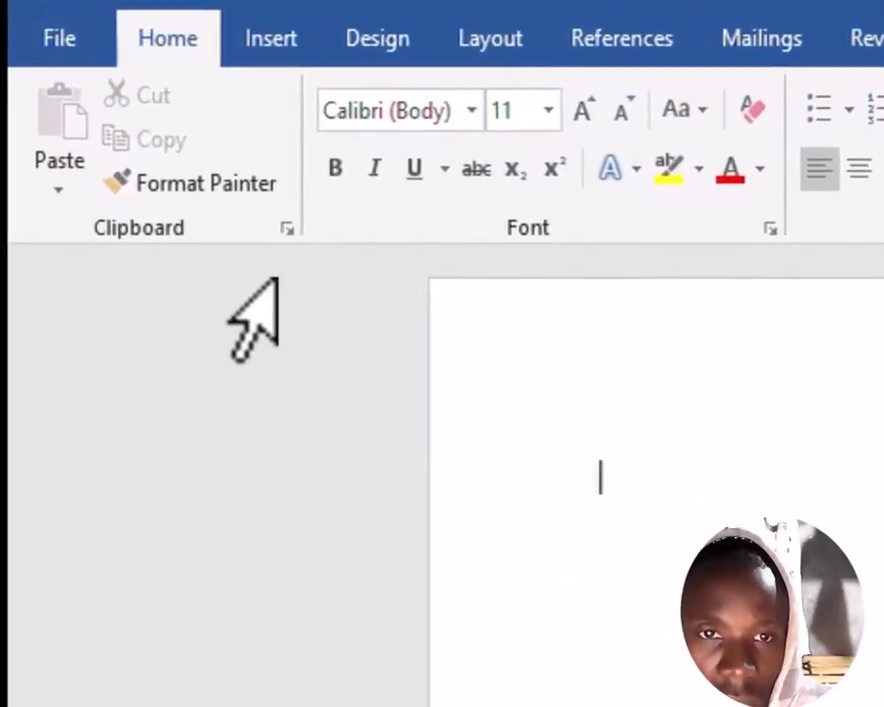
pyautogui.click(227, 38)
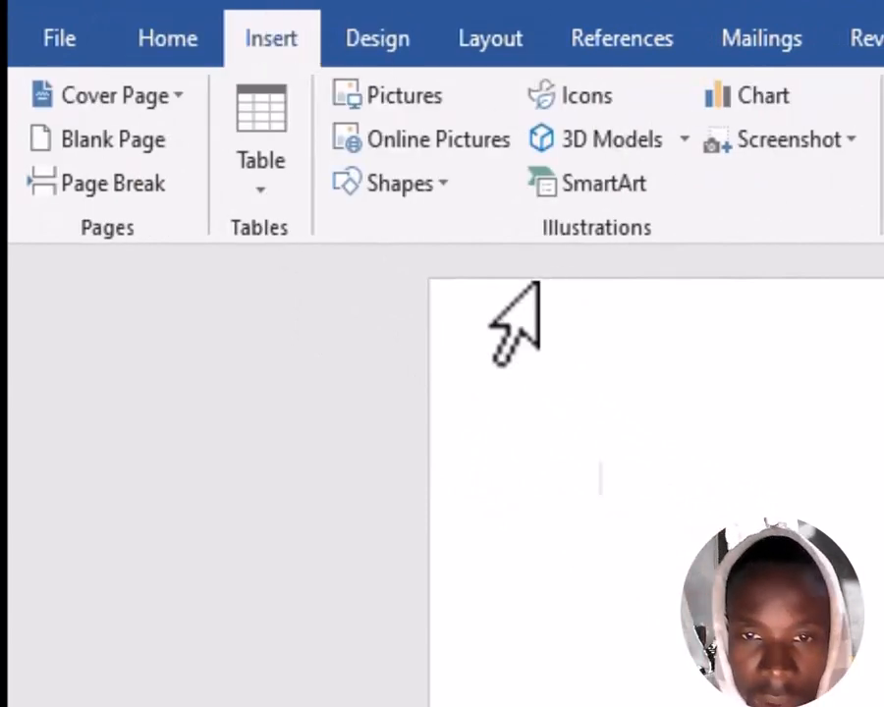
pyautogui.click(733, 98)
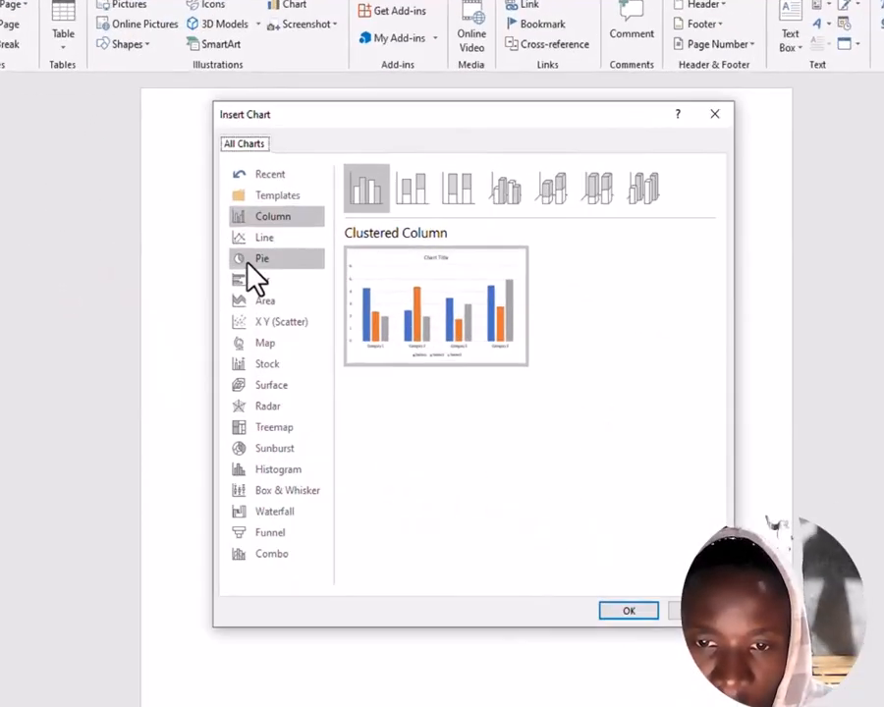
pyautogui.click(276, 254)
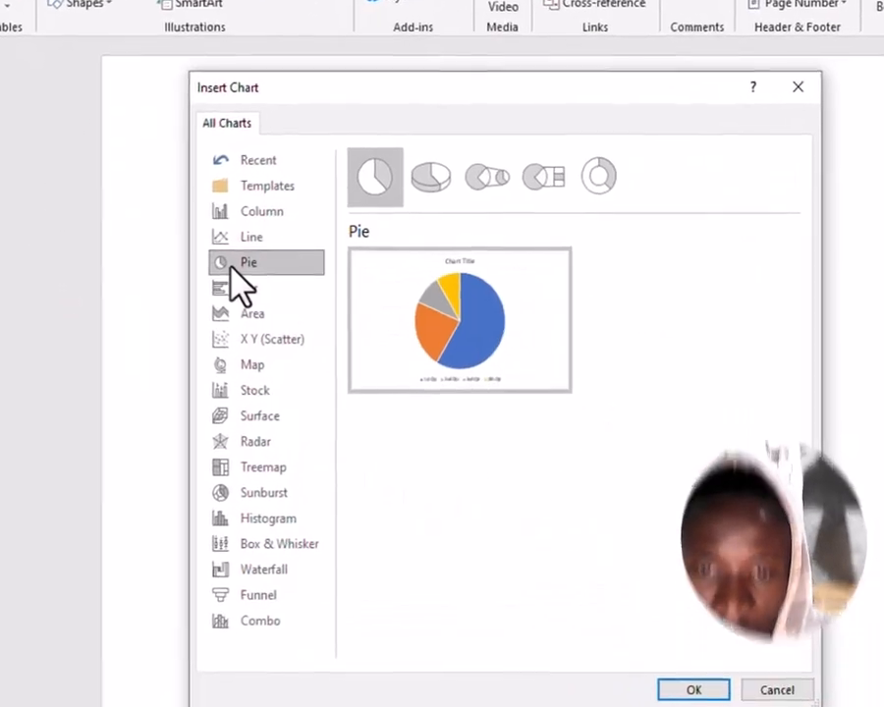
pyautogui.moveTo(366, 255)
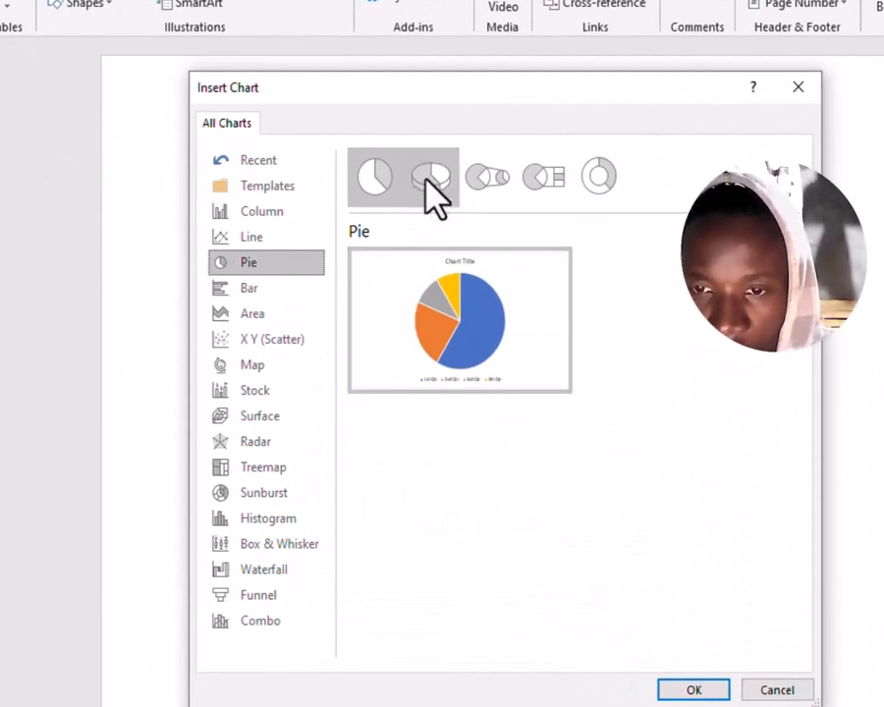
pyautogui.click(429, 180)
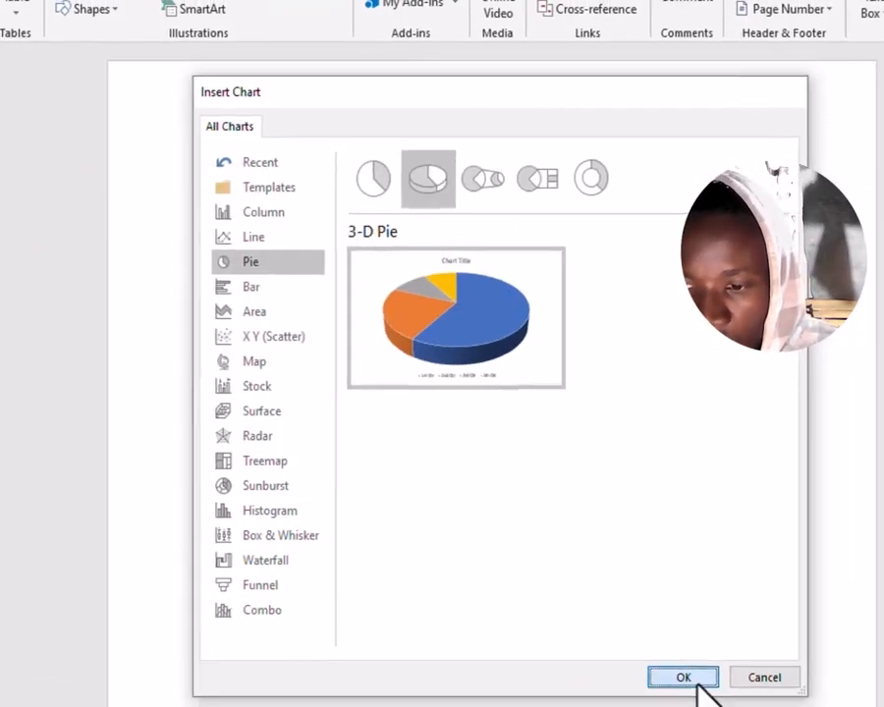
pyautogui.click(687, 677)
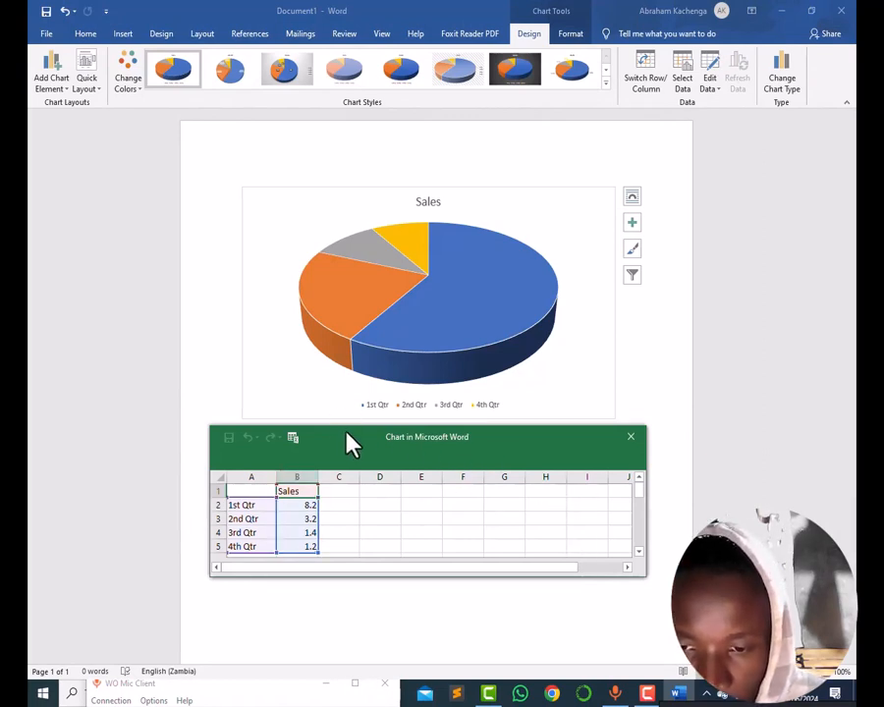
# Change the series header in cell B1 of the chart data sheet to census
pyautogui.moveTo(350, 442); pyautogui.dragTo(401, 425)
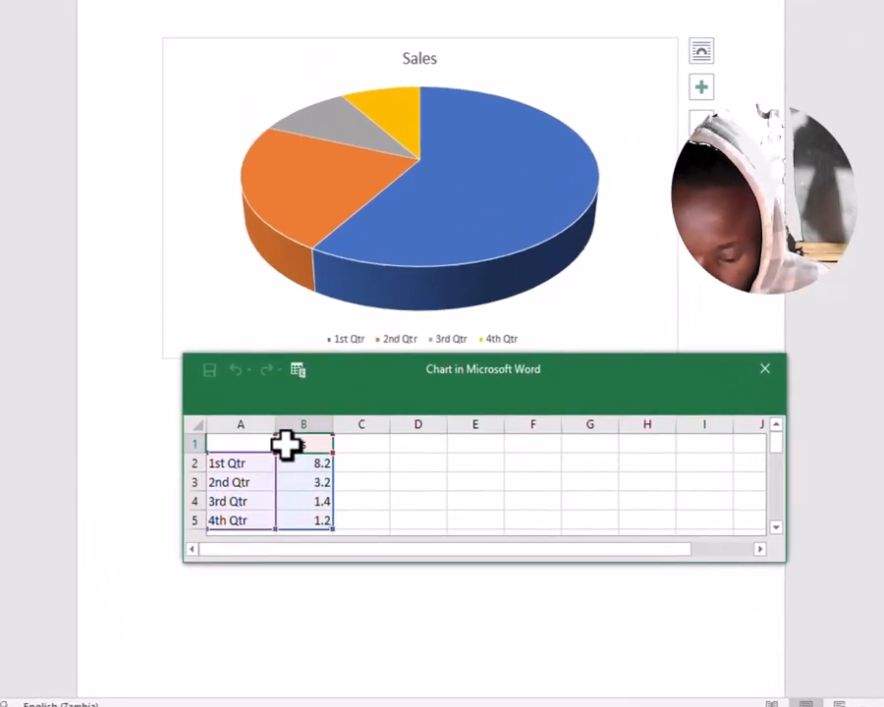
pyautogui.click(285, 445)
pyautogui.press('Delete')
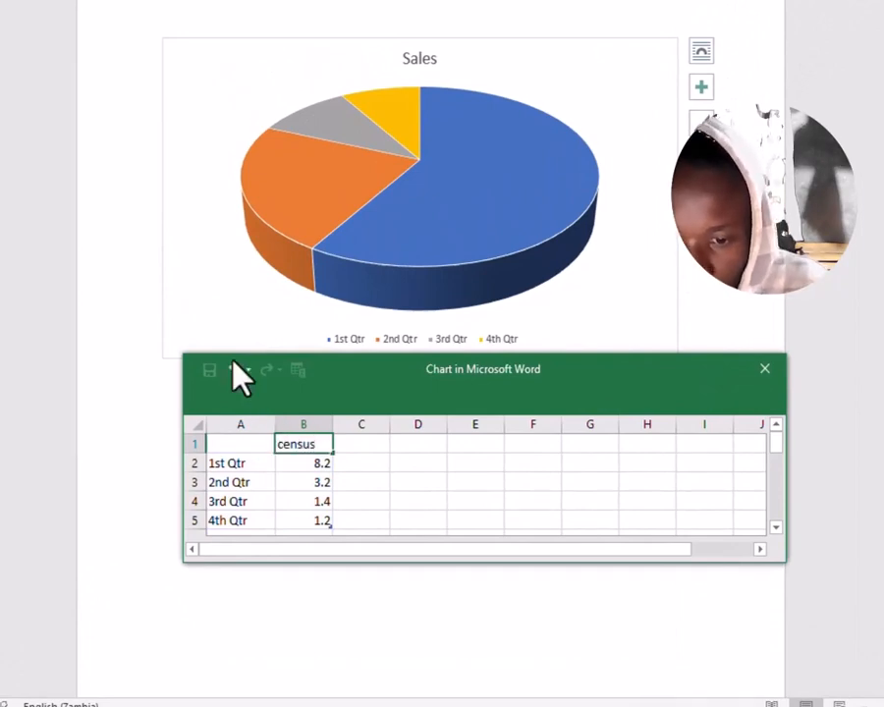
# Enter Lusaka as the first category in cell A2 with the value 5000 in B2
pyautogui.click(220, 463)
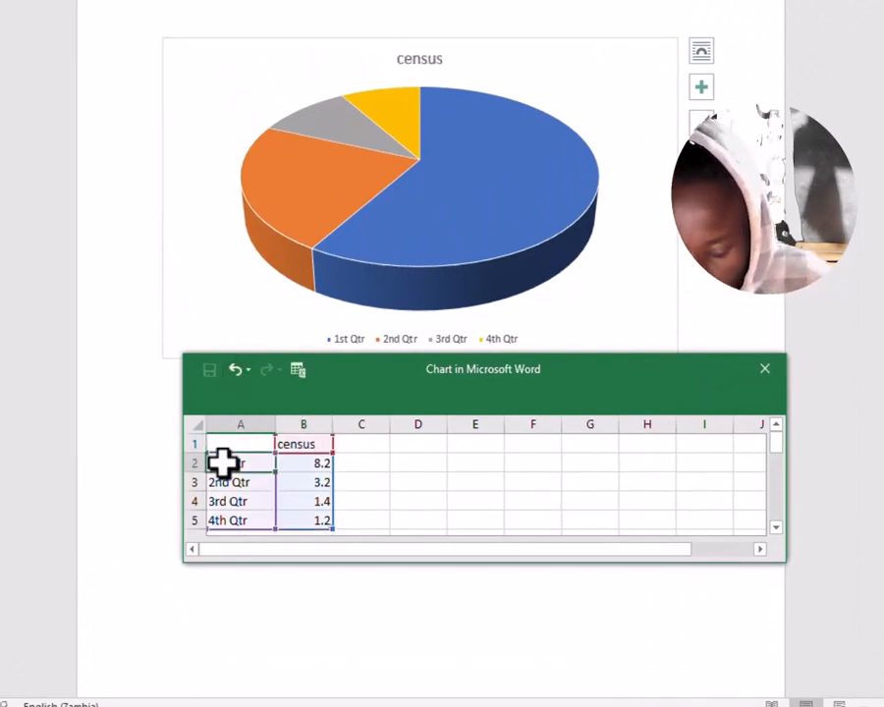
pyautogui.press('Delete')
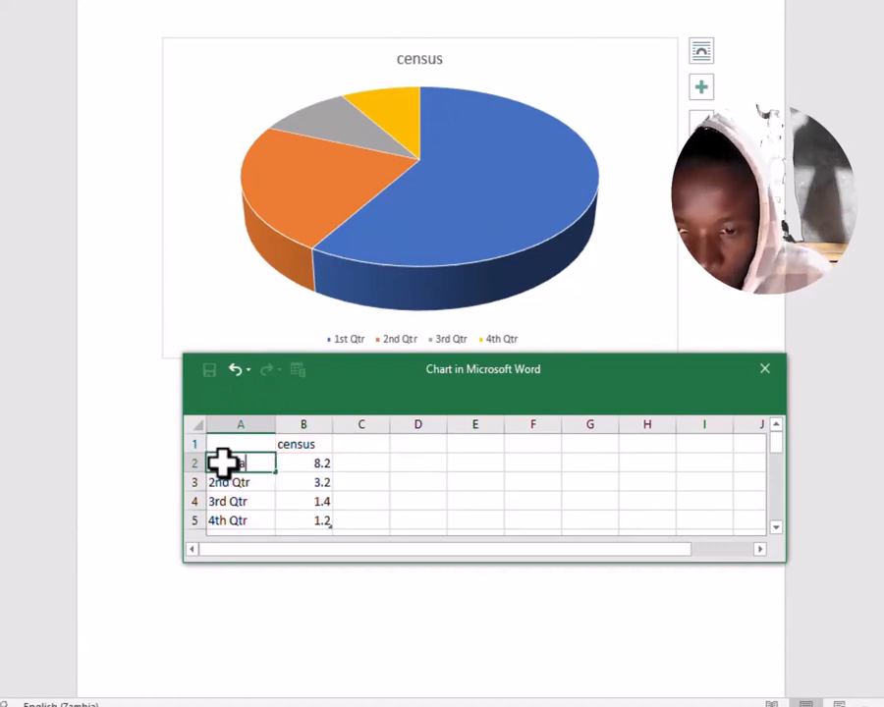
pyautogui.write('Lusaka')
pyautogui.click(308, 462)
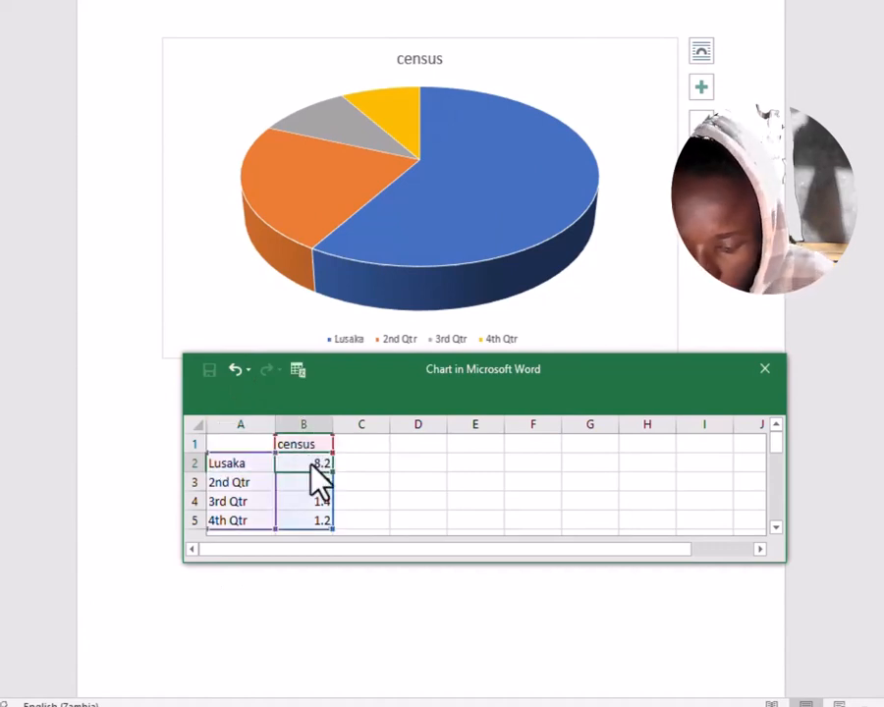
pyautogui.write('5000')
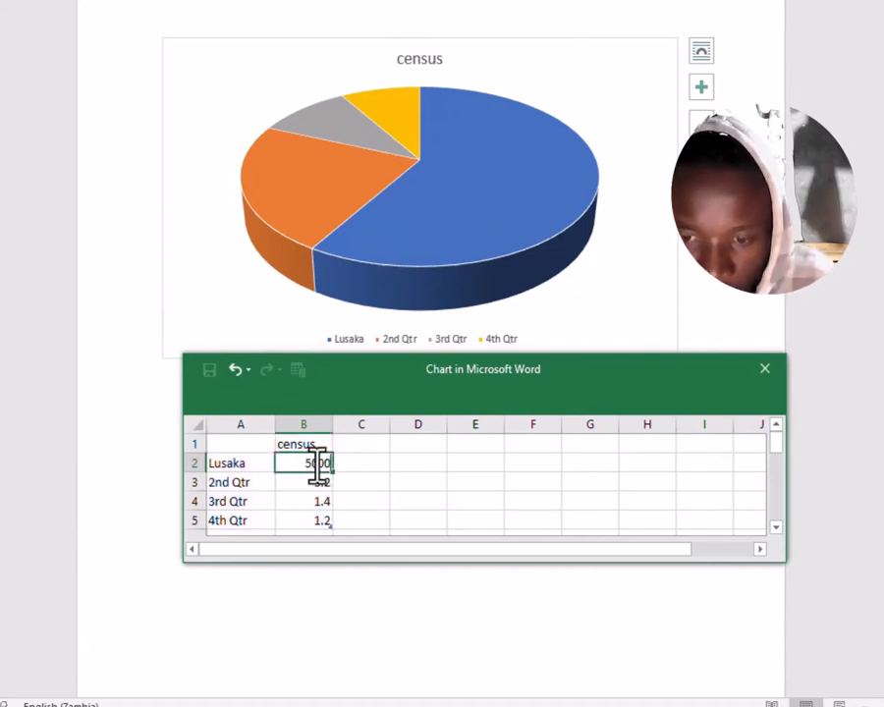
# Enter Kabwe as the second category in cell A3 with the value 2000 in B3
pyautogui.click(224, 482)
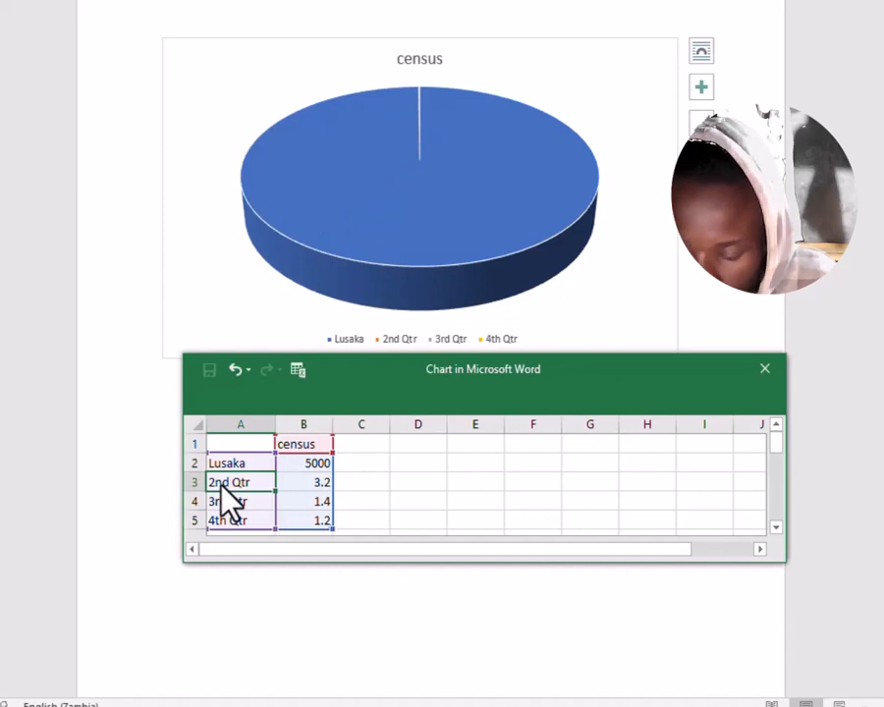
pyautogui.write('Kabwe')
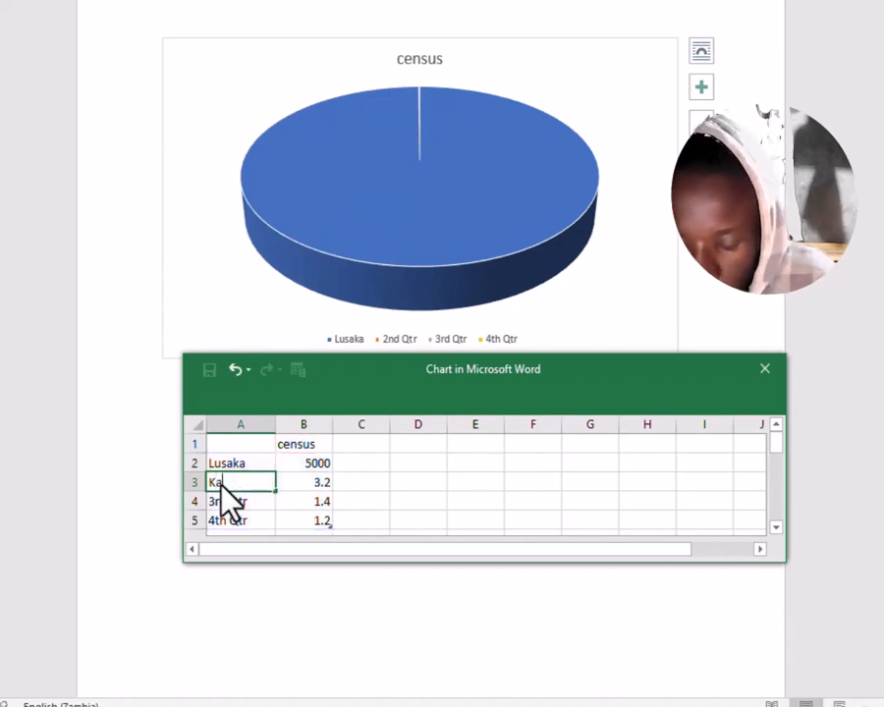
pyautogui.click(309, 481)
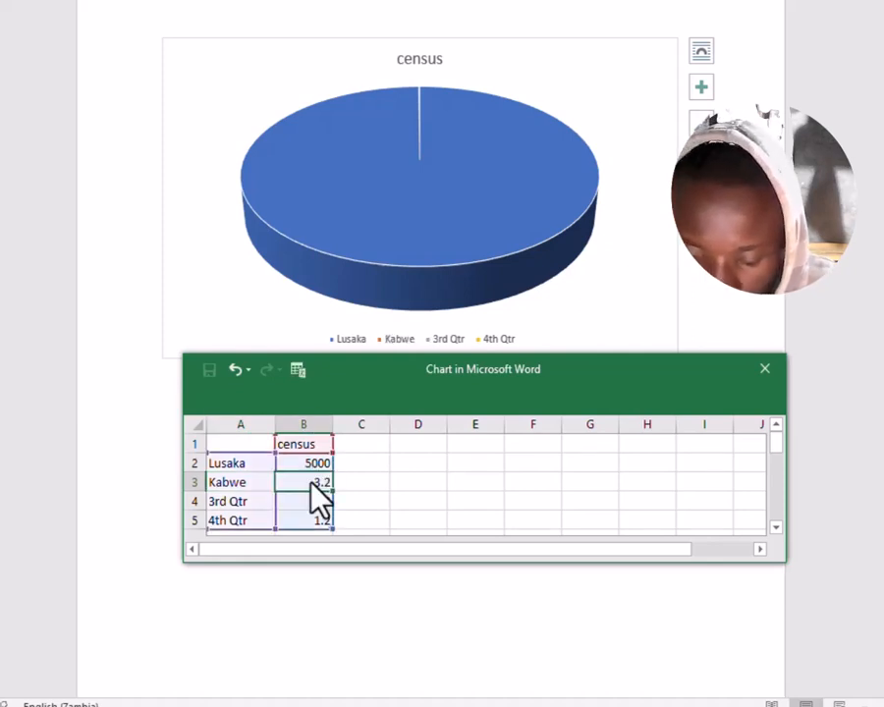
pyautogui.write('2000')
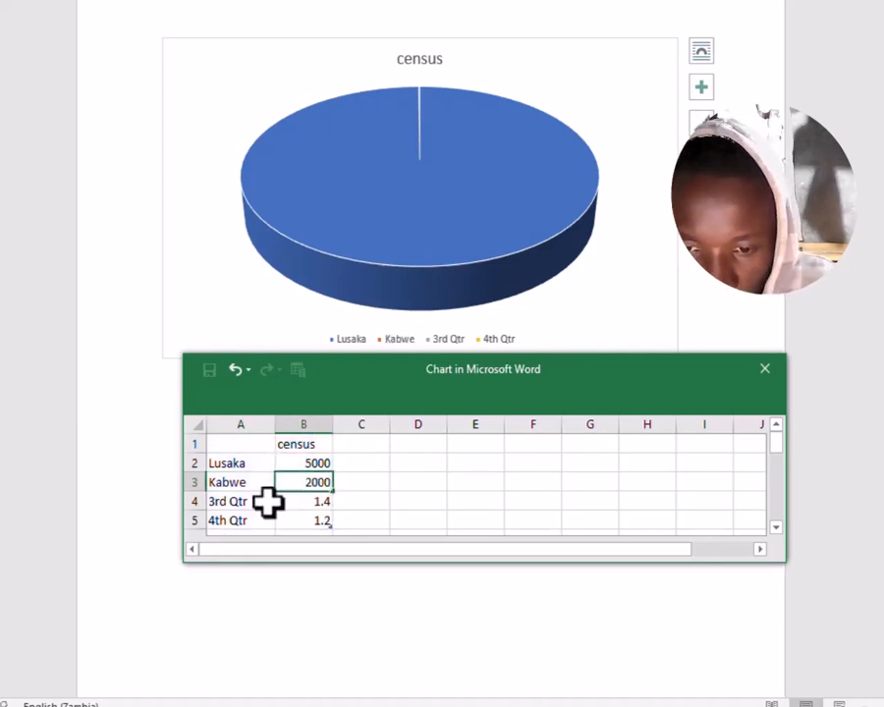
# Enter Kapiri as the third category in cell A4 with the value 1500 in B4
pyautogui.click(206, 503)
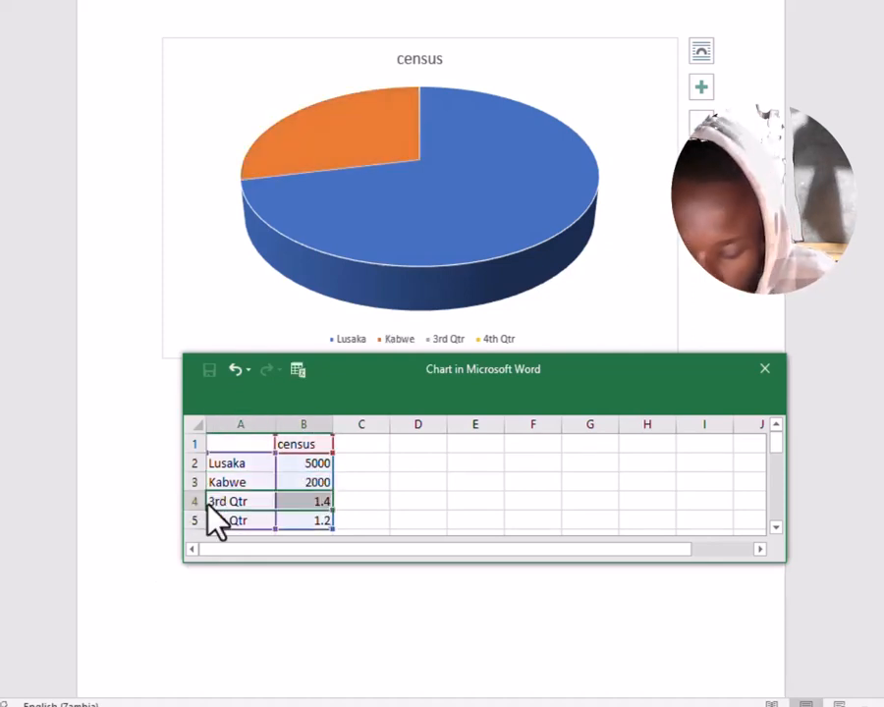
pyautogui.write('Kabwe')
pyautogui.press('BackSpace')
pyautogui.press('BackSpace')
pyautogui.press('BackSpace')
pyautogui.write('p')
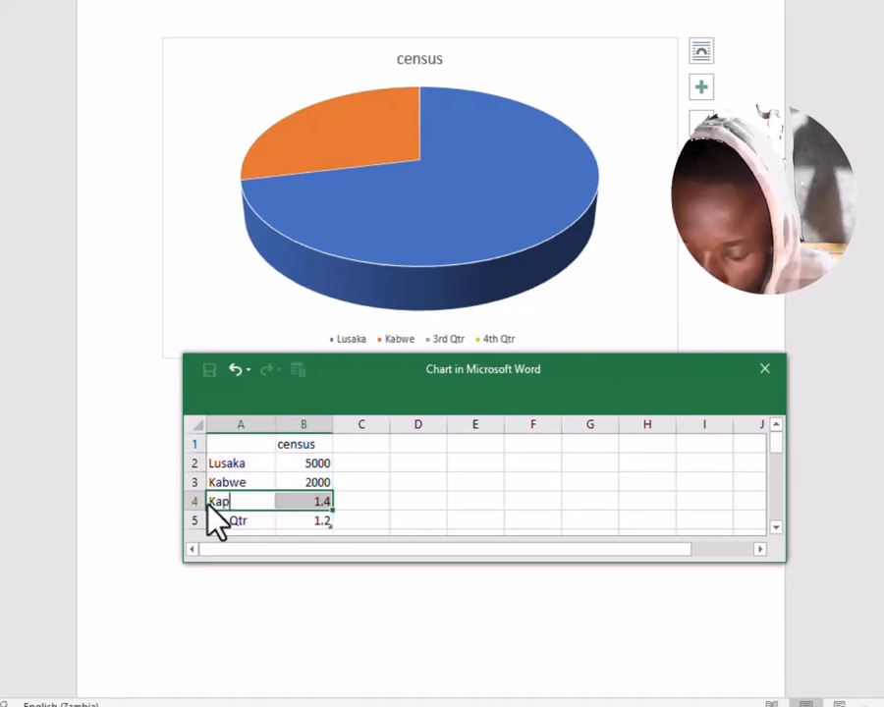
pyautogui.write('iri')
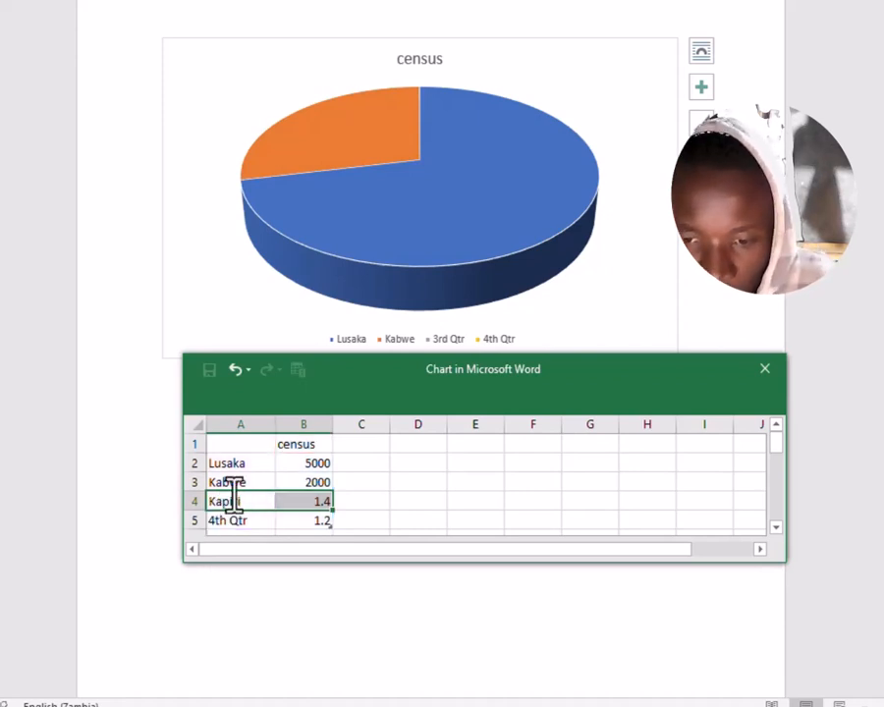
pyautogui.click(290, 503)
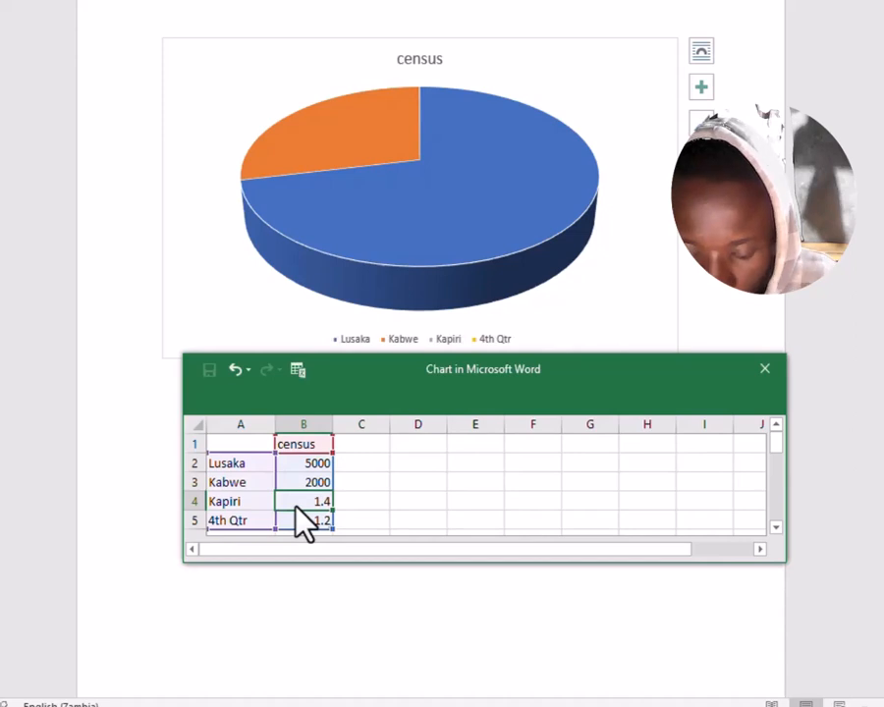
pyautogui.write('1500')
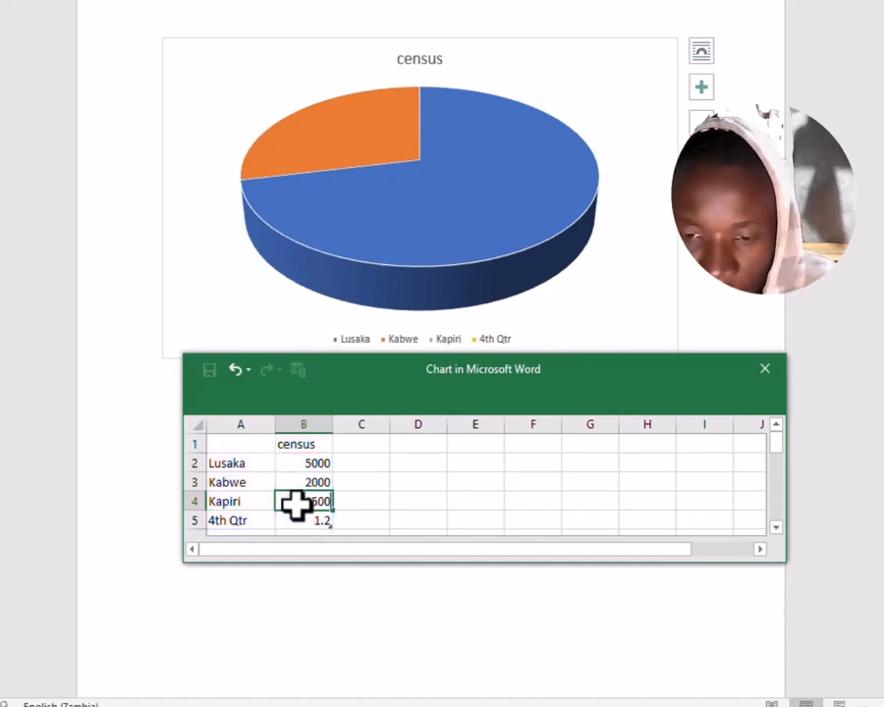
# Enter Mukushi as the fourth category in A5 with the value 900 in B5, and close the chart data sheet
pyautogui.click(231, 528)
pyautogui.write('M')
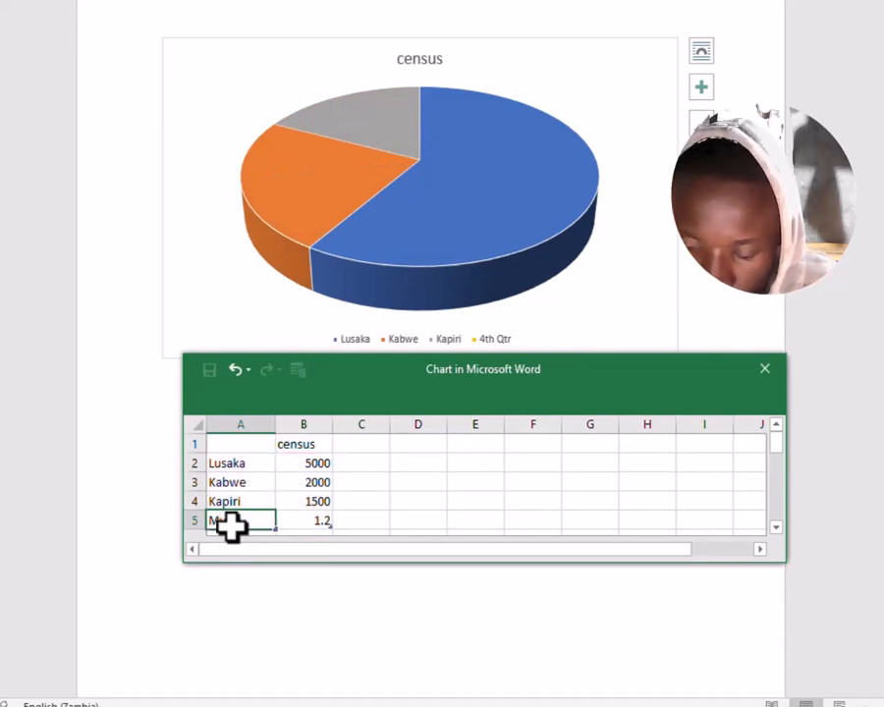
pyautogui.write('uk')
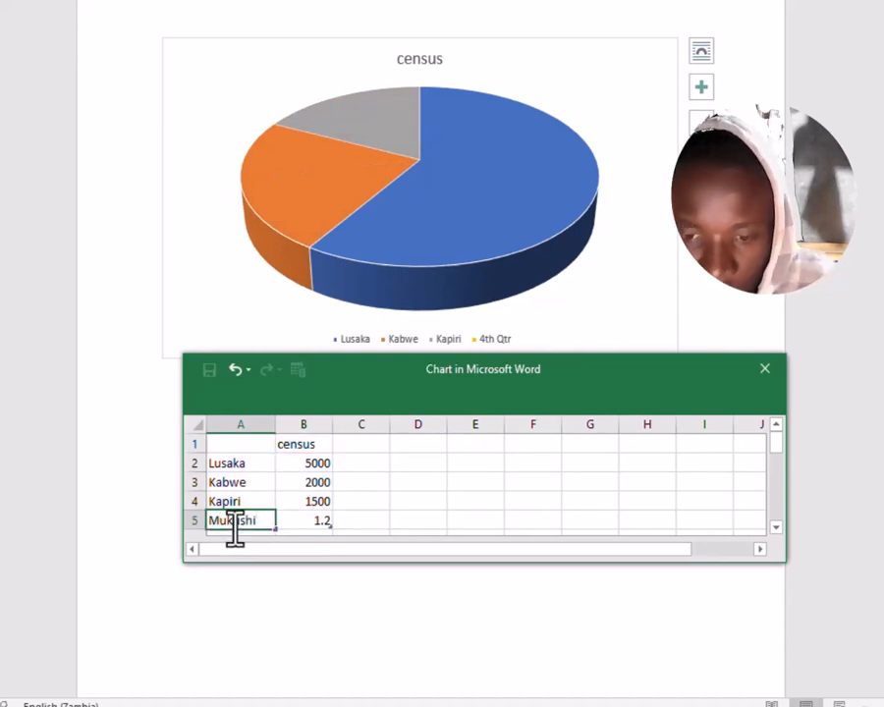
pyautogui.write('ushi')
pyautogui.click(295, 520)
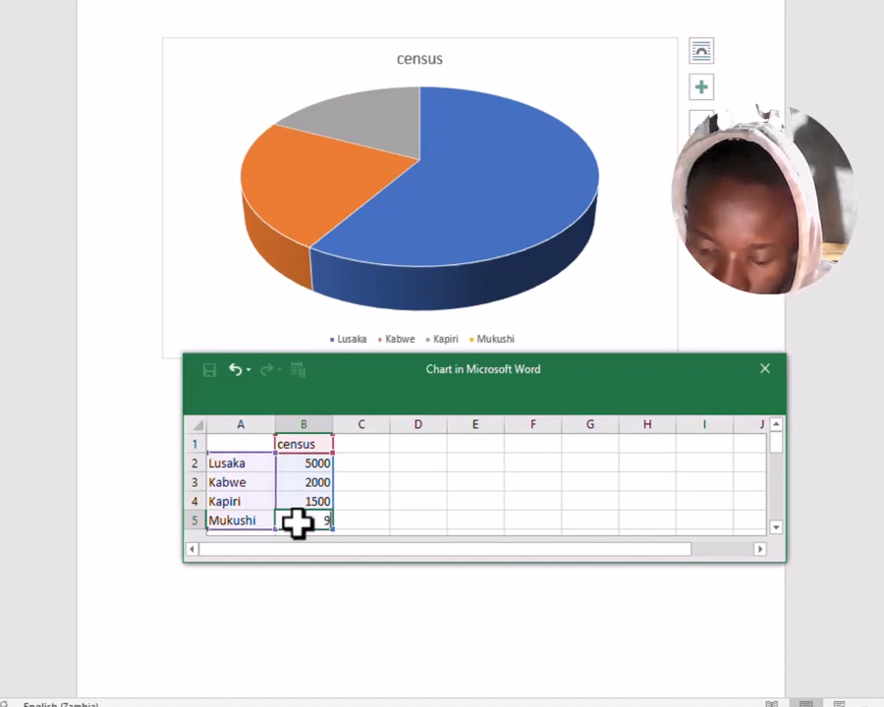
pyautogui.write('900')
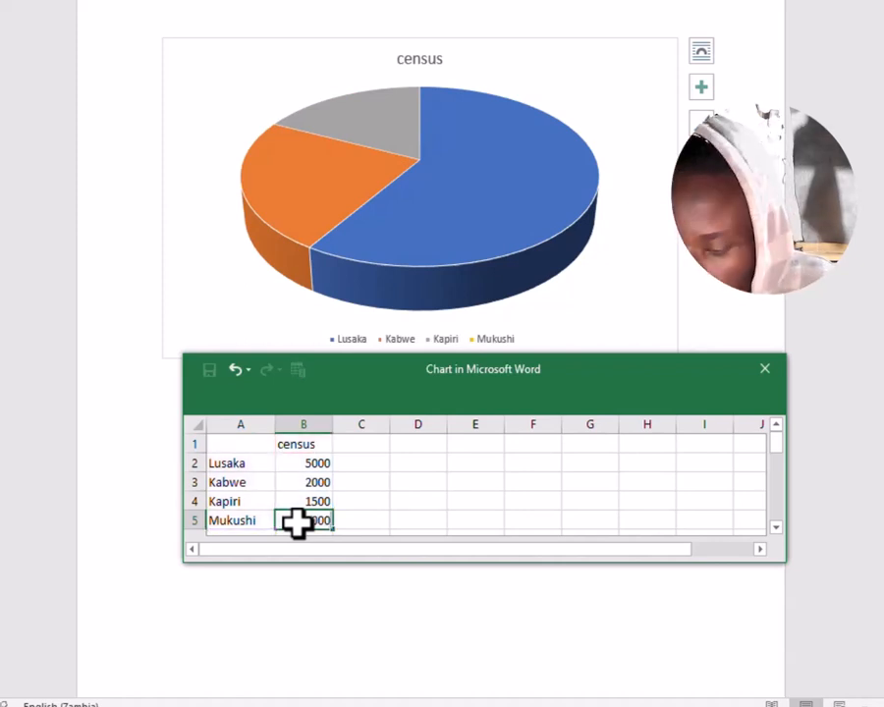
pyautogui.click(399, 493)
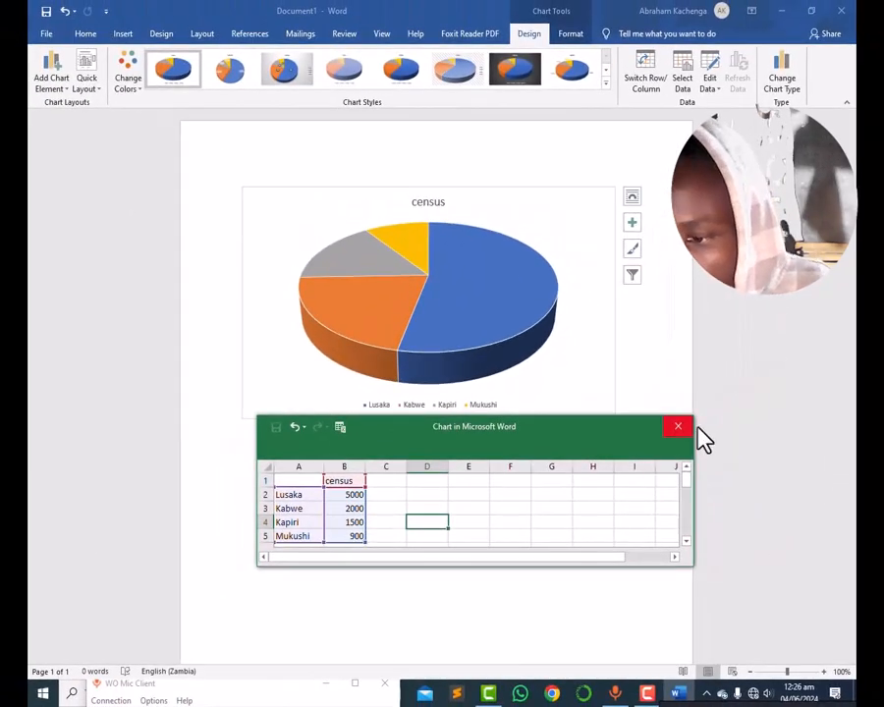
pyautogui.click(692, 430)
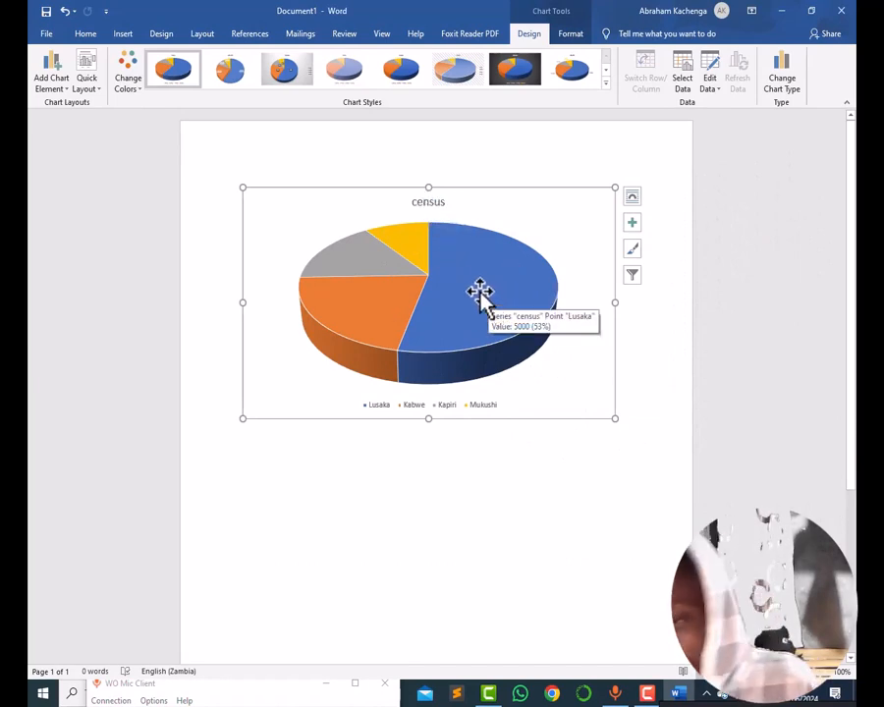
# Format the chart title census in the AvenirNext LT font with the Automatic black font colour
pyautogui.click(428, 204)
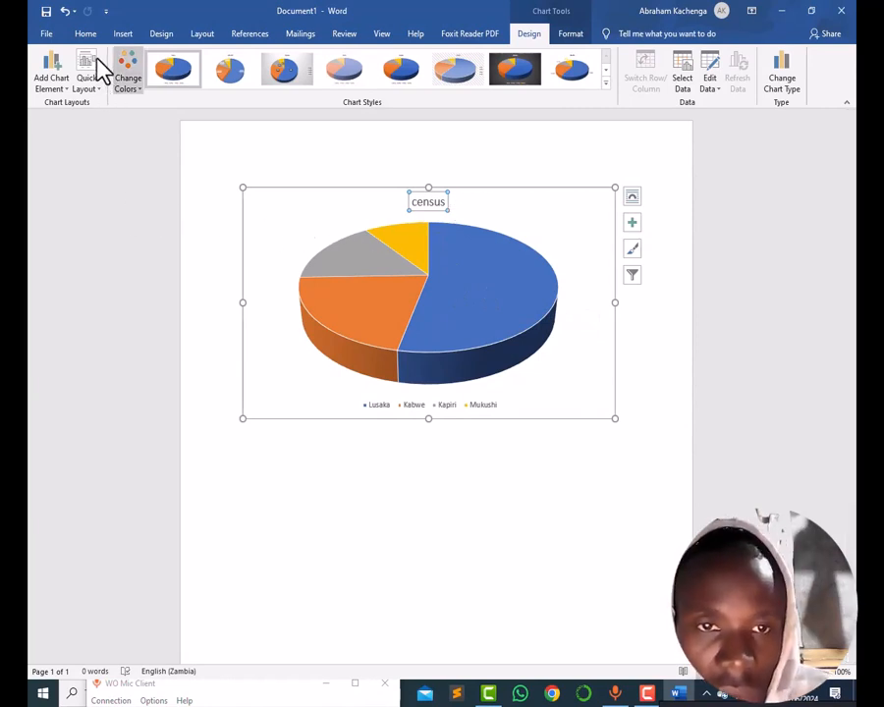
pyautogui.click(76, 33)
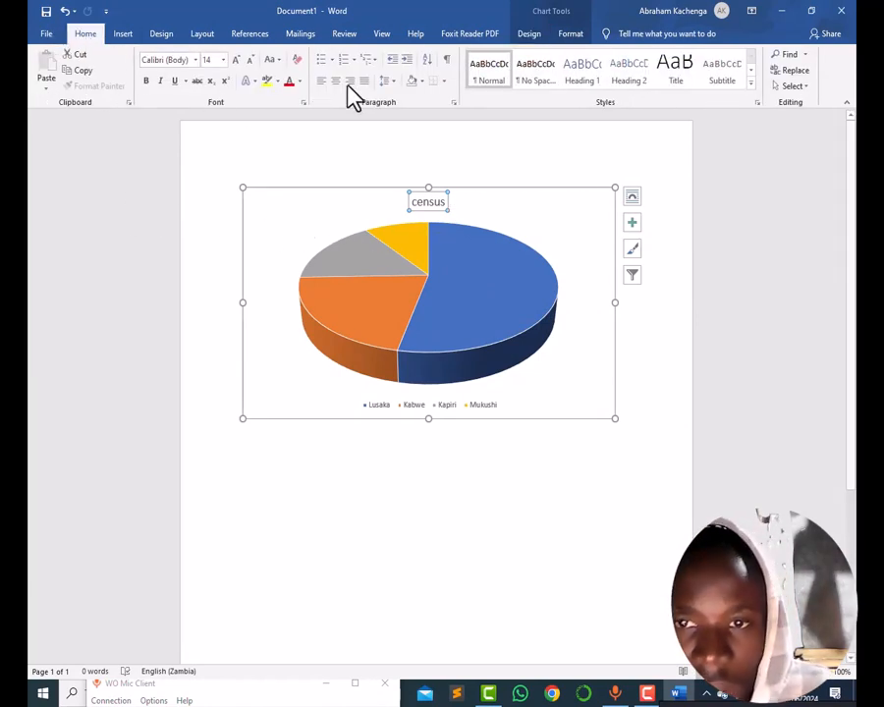
pyautogui.click(169, 59)
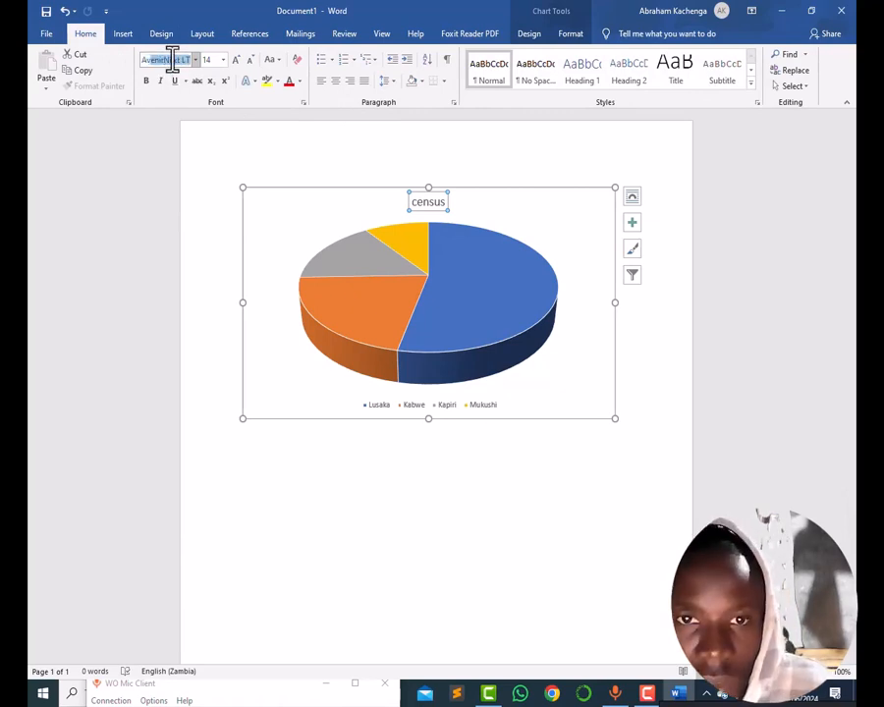
pyautogui.write('Av')
pyautogui.press('Return')
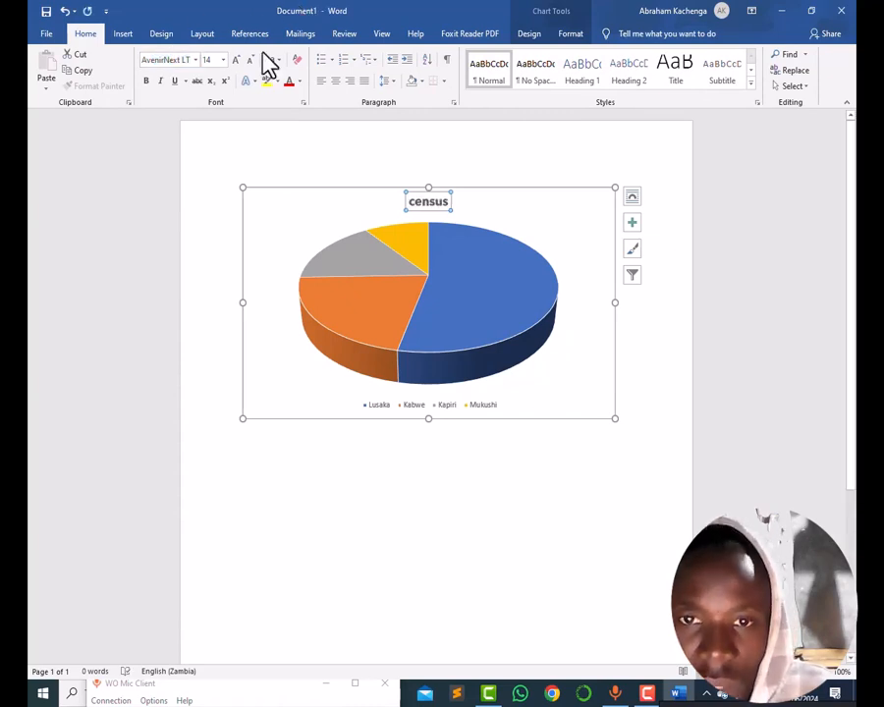
pyautogui.click(298, 82)
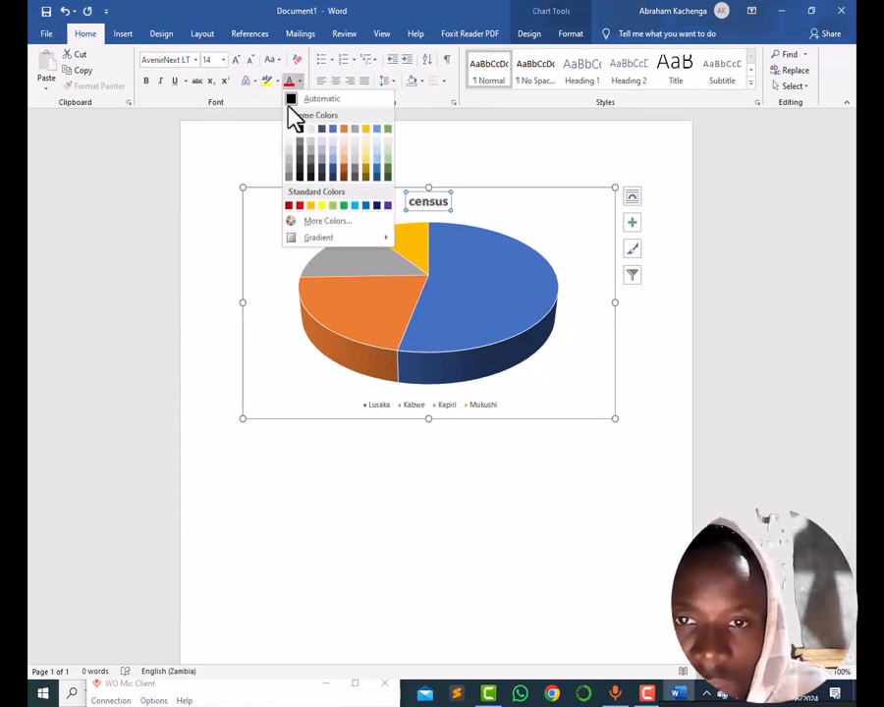
pyautogui.click(290, 97)
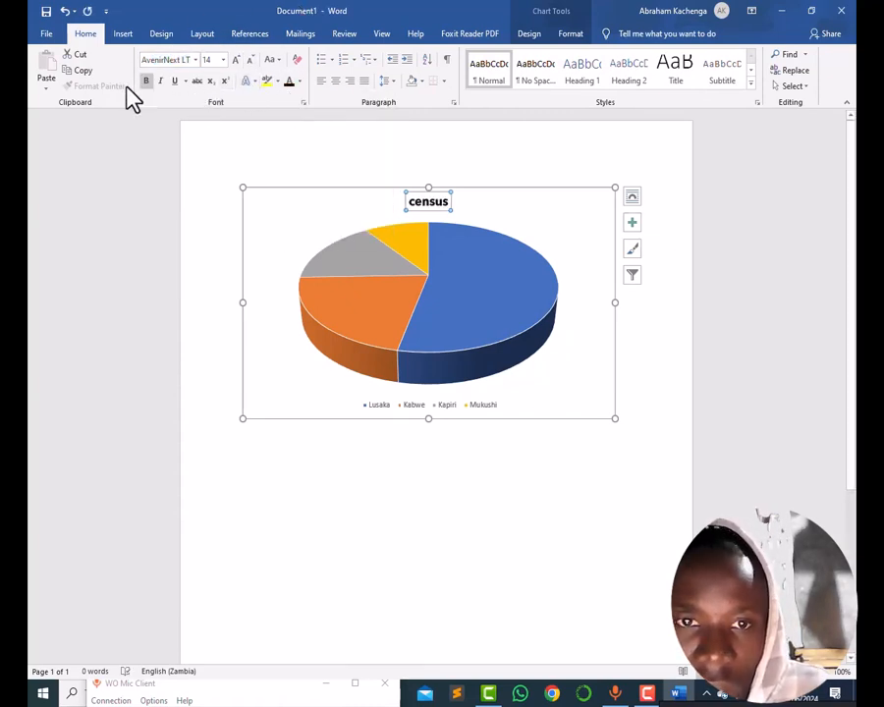
# Enlarge the census chart title to 28 pt and apply 1.5 line spacing to it
pyautogui.click(234, 58)
pyautogui.click(234, 59)
pyautogui.click(234, 59)
pyautogui.click(233, 59)
pyautogui.click(234, 59)
pyautogui.click(234, 59)
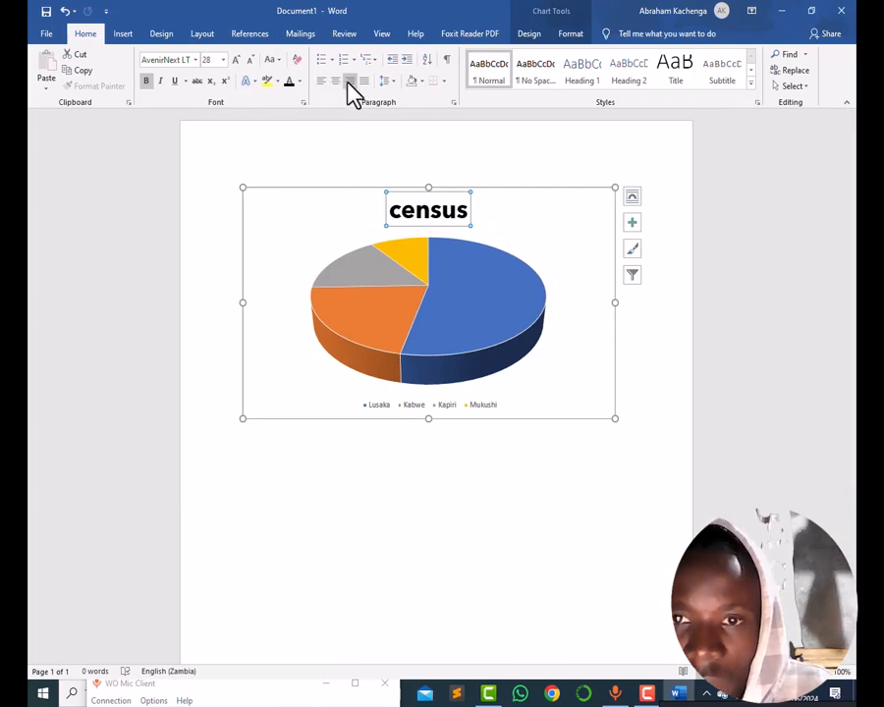
pyautogui.click(391, 83)
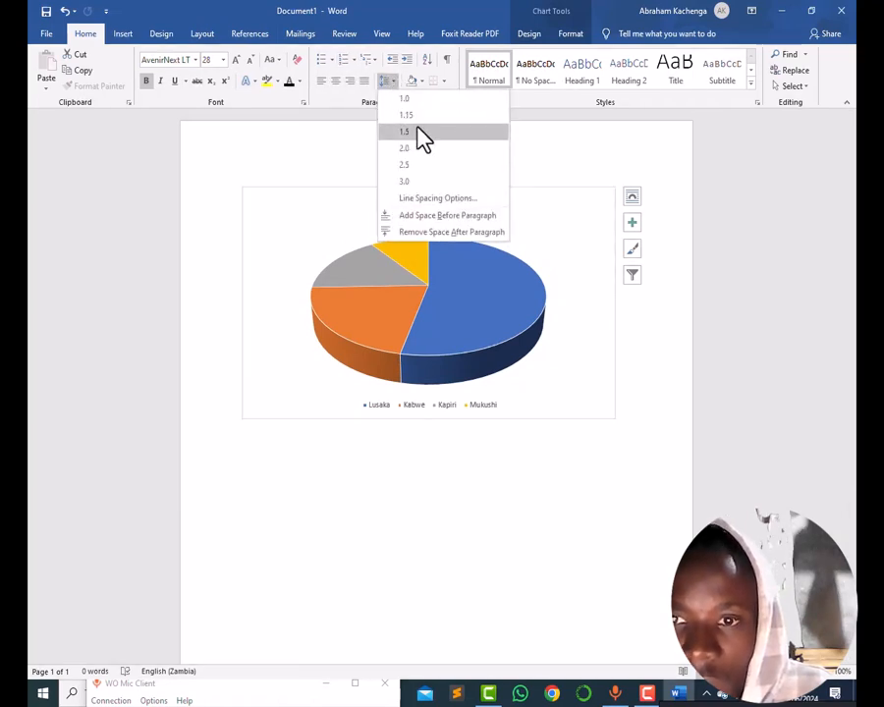
pyautogui.click(405, 135)
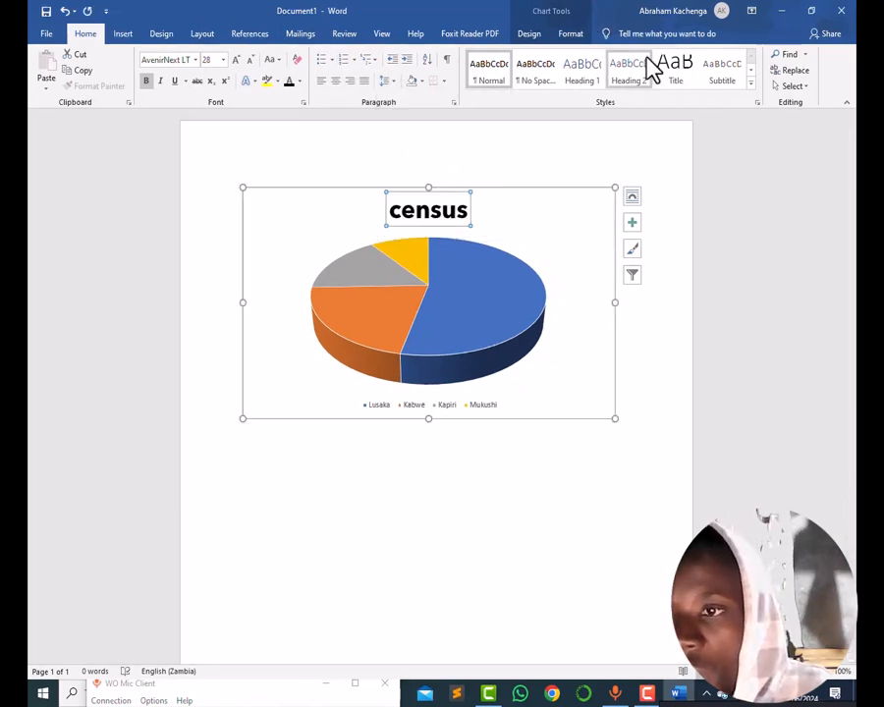
pyautogui.click(533, 35)
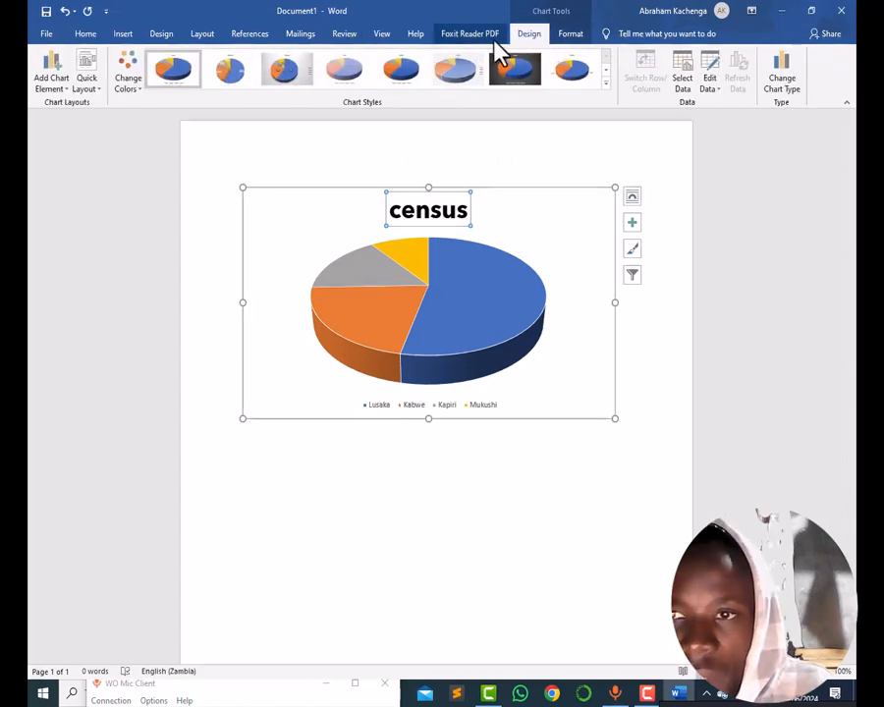
pyautogui.click(573, 36)
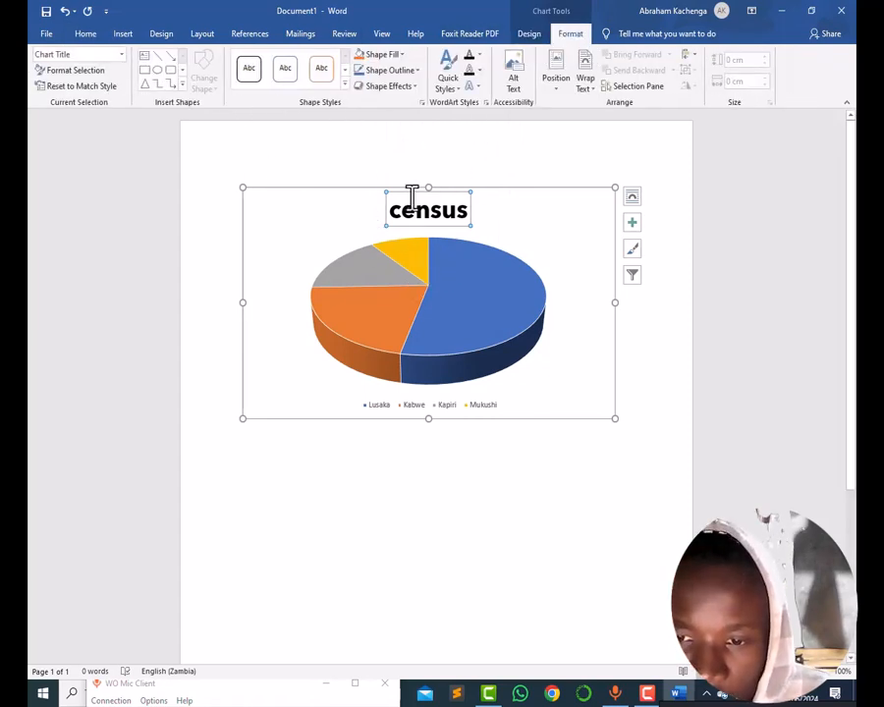
pyautogui.click(530, 39)
pyautogui.click(575, 41)
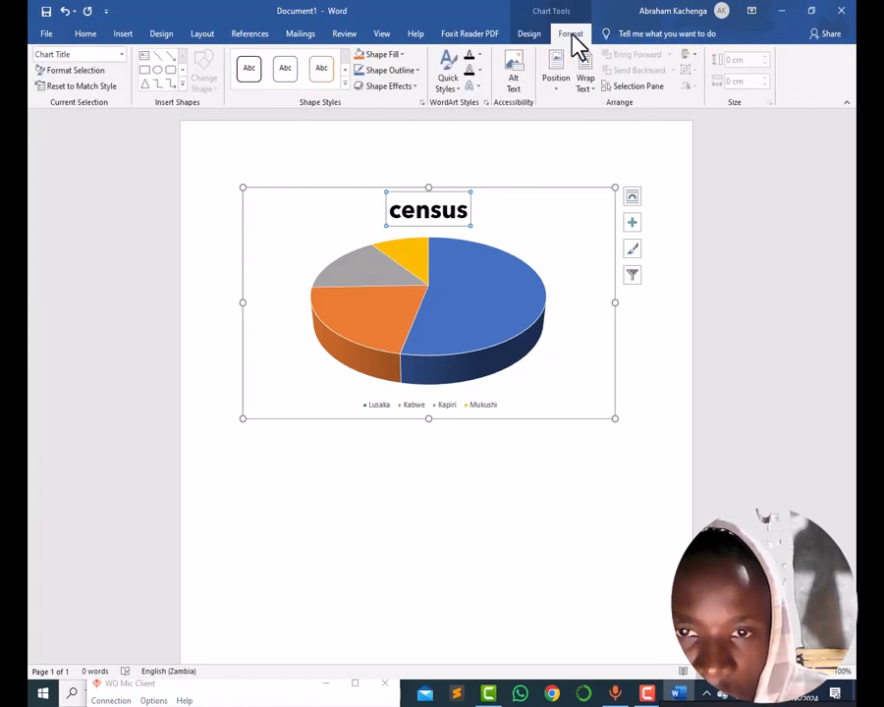
pyautogui.moveTo(507, 470); pyautogui.dragTo(491, 413)
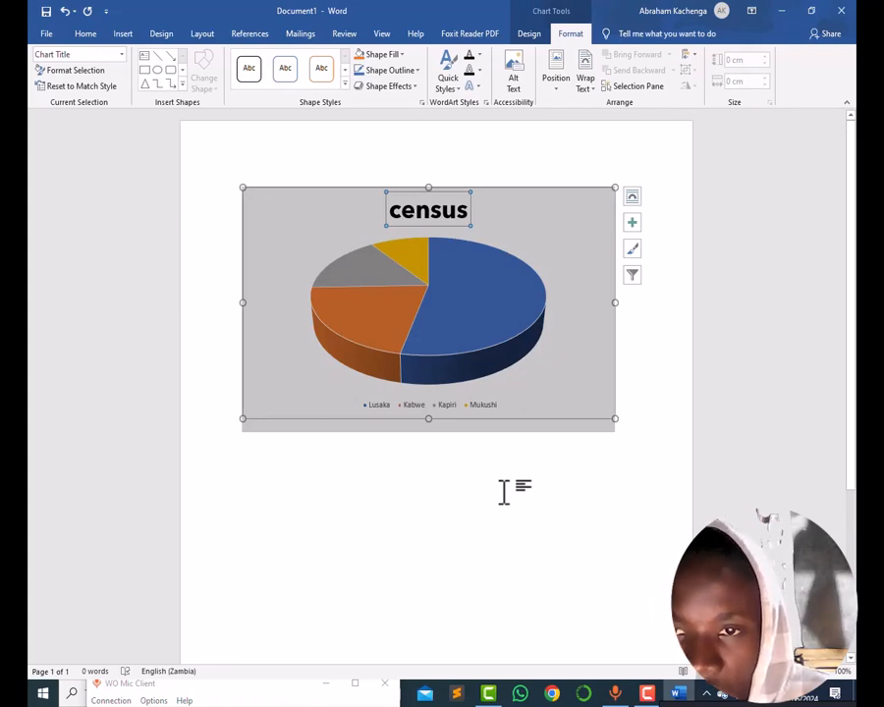
pyautogui.click(495, 306)
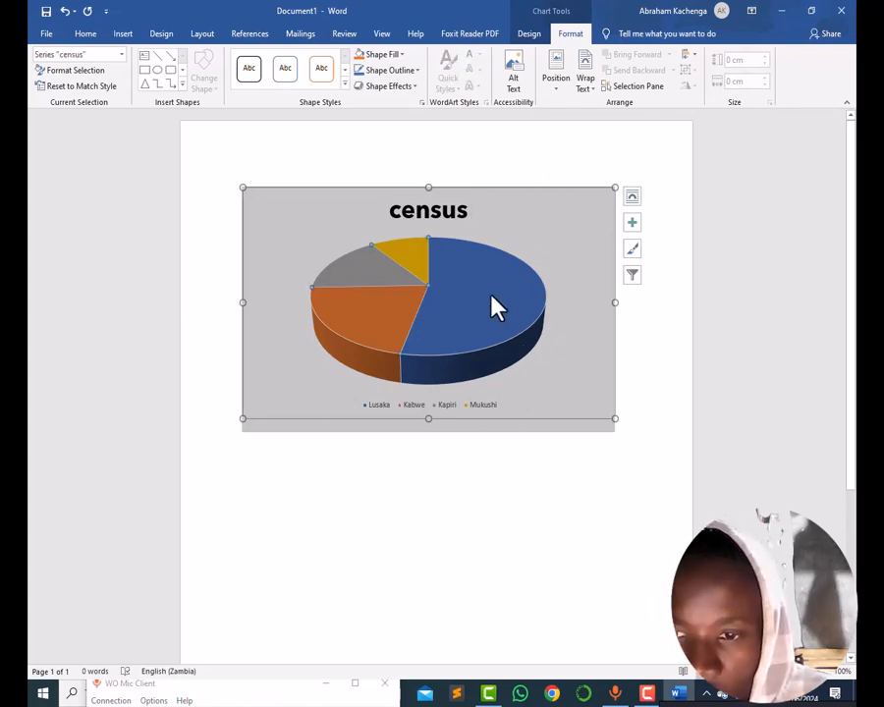
pyautogui.click(689, 196)
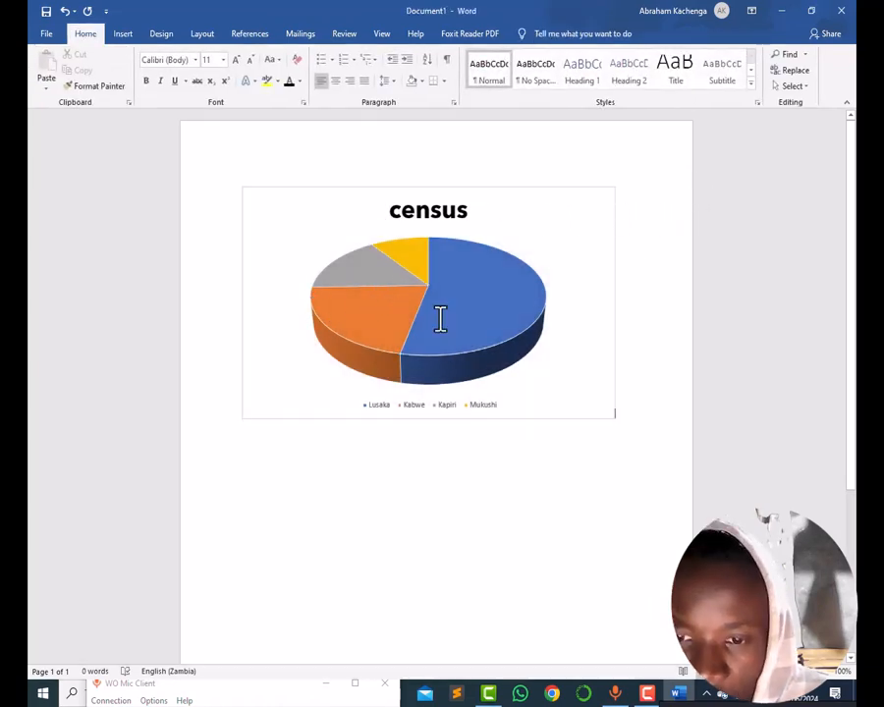
# Format the chart legend in the AvenirNext LT font at 10.5 pt with the Automatic black font colour
pyautogui.click(372, 406)
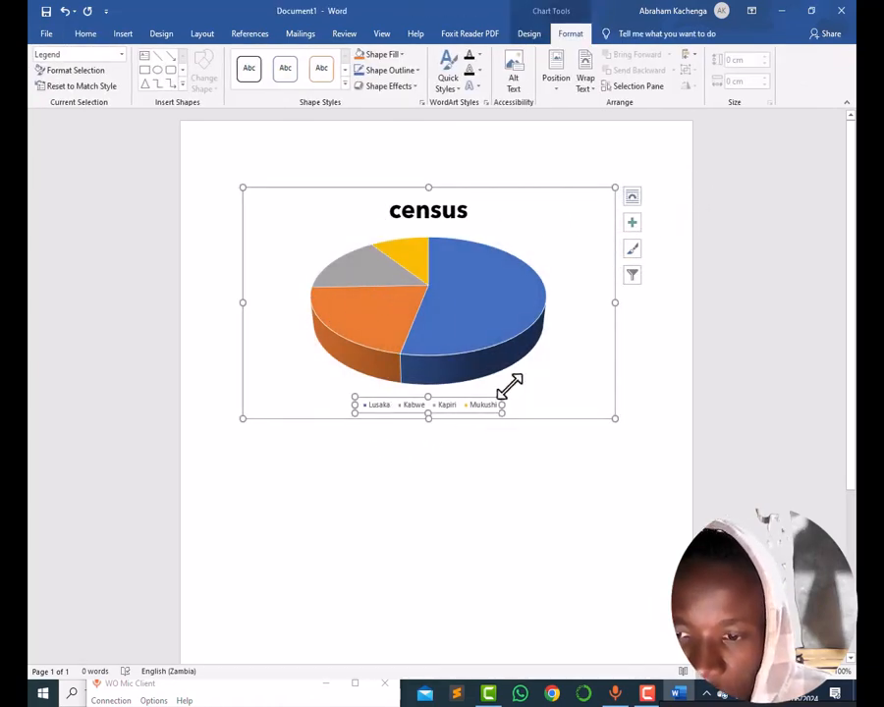
pyautogui.click(79, 33)
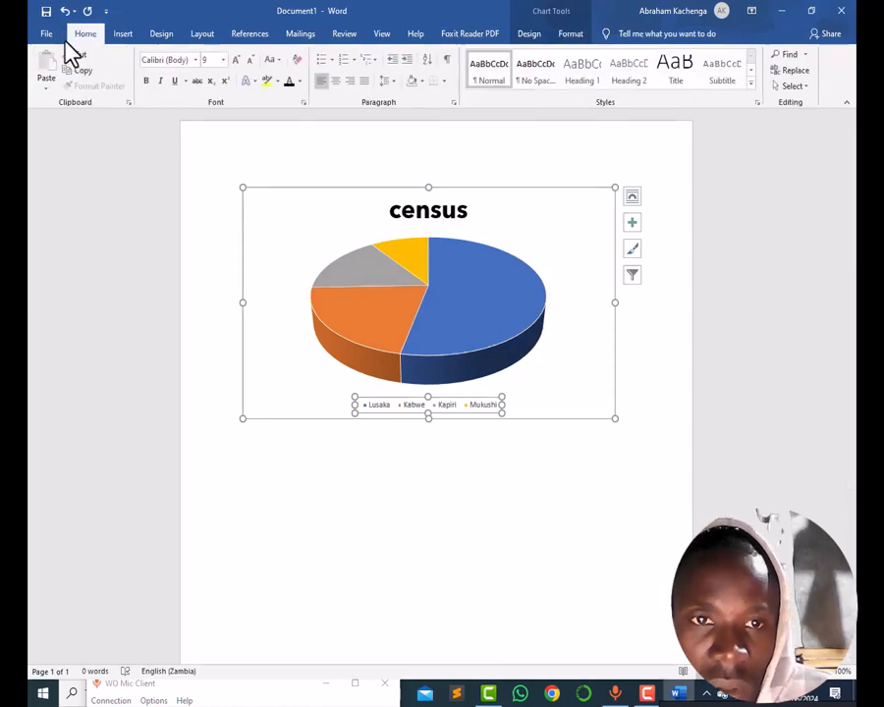
pyautogui.click(226, 62)
pyautogui.click(226, 61)
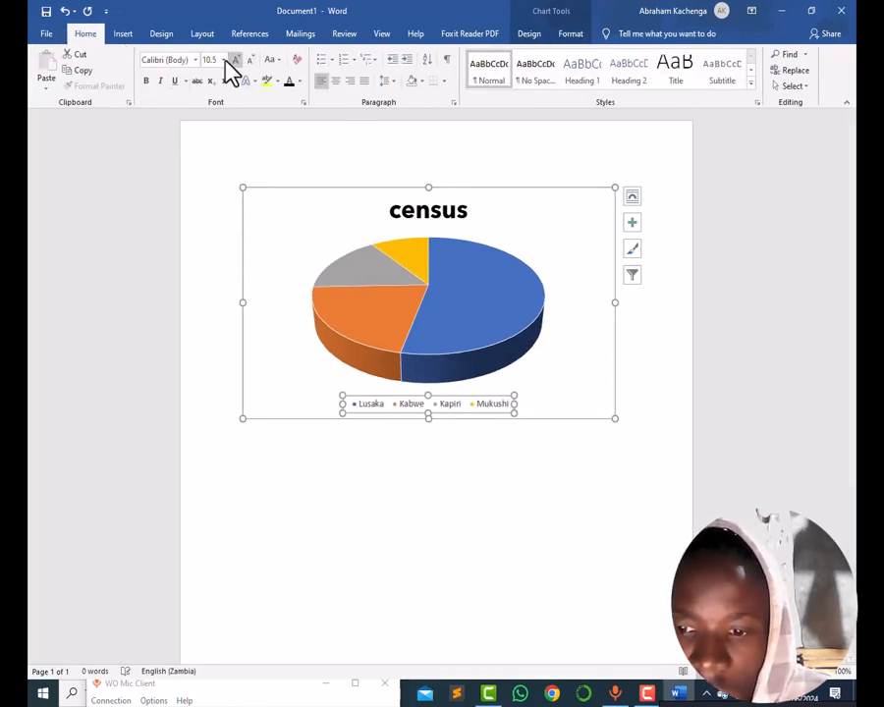
pyautogui.click(166, 60)
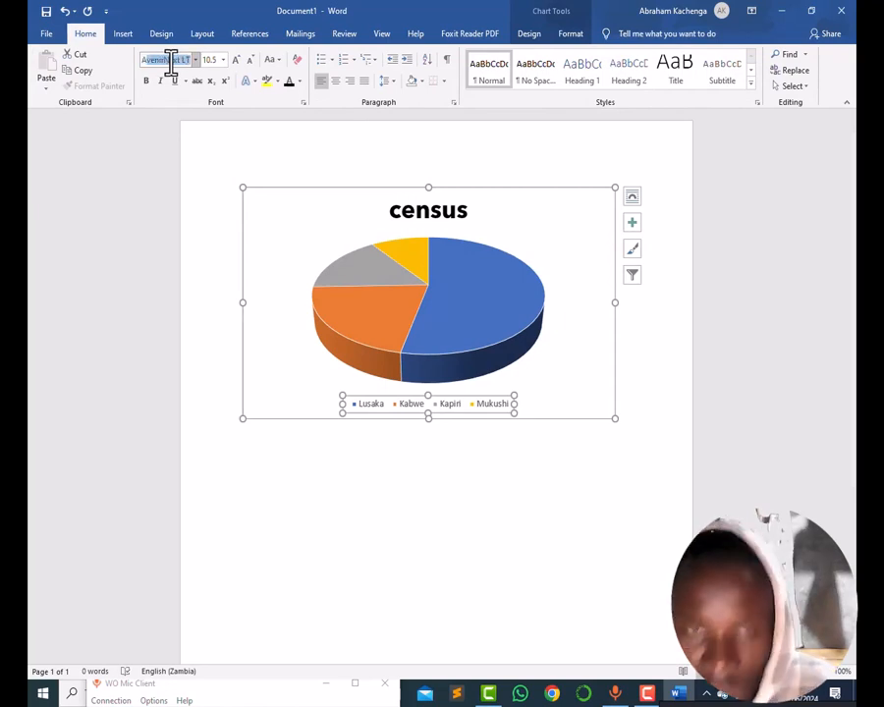
pyautogui.write('Av')
pyautogui.press('Return')
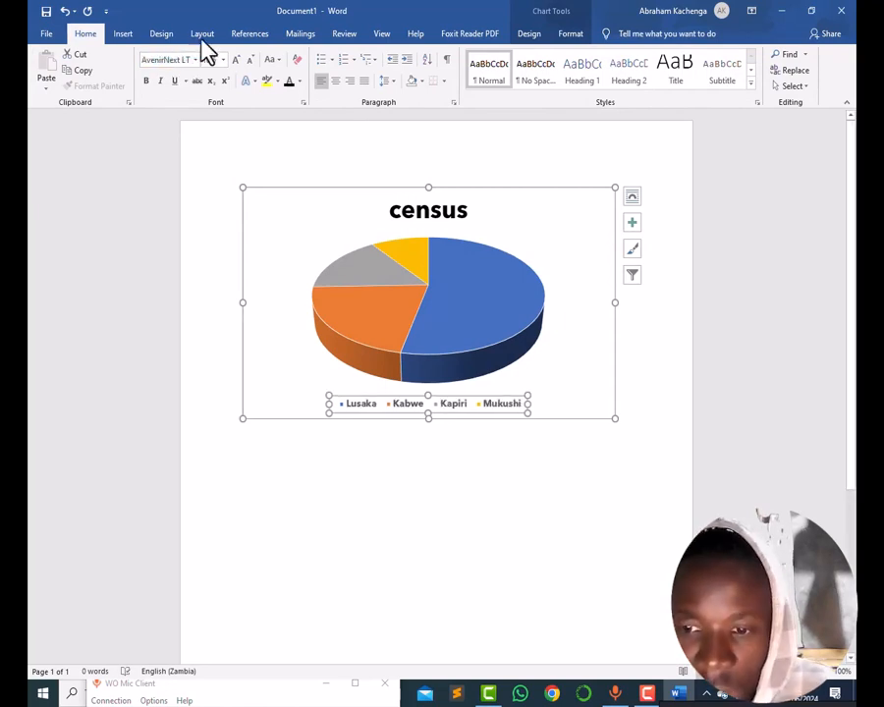
pyautogui.click(299, 82)
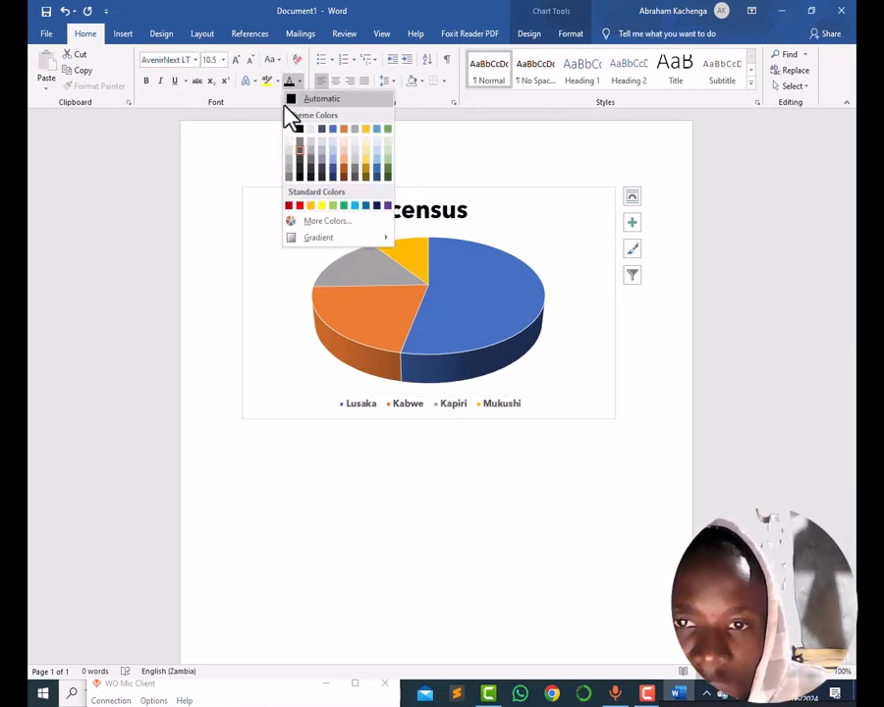
pyautogui.click(285, 102)
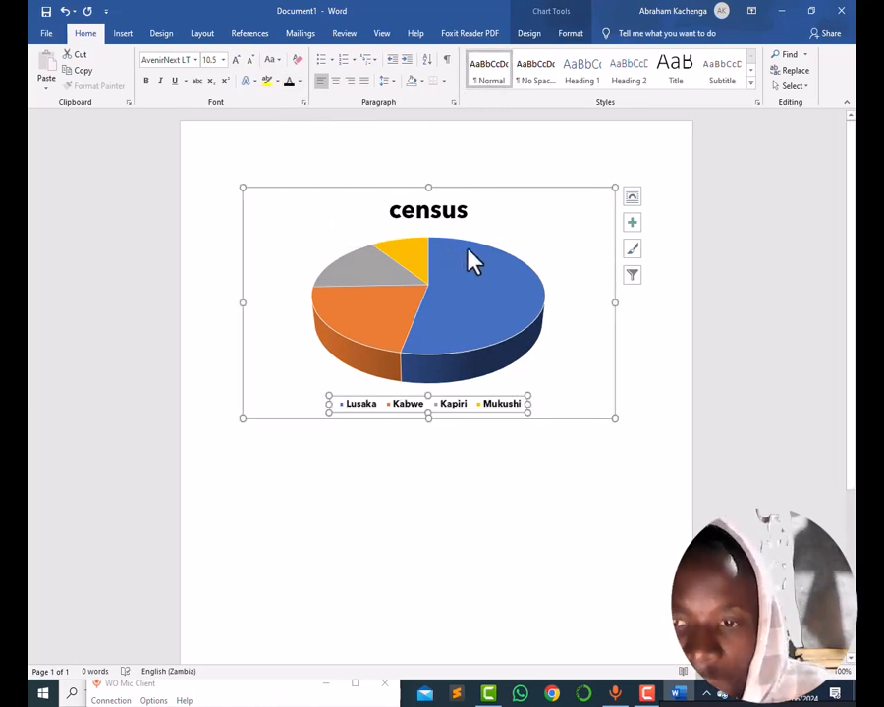
# Add data labels in the Data Callout style to the pie chart
pyautogui.click(457, 273)
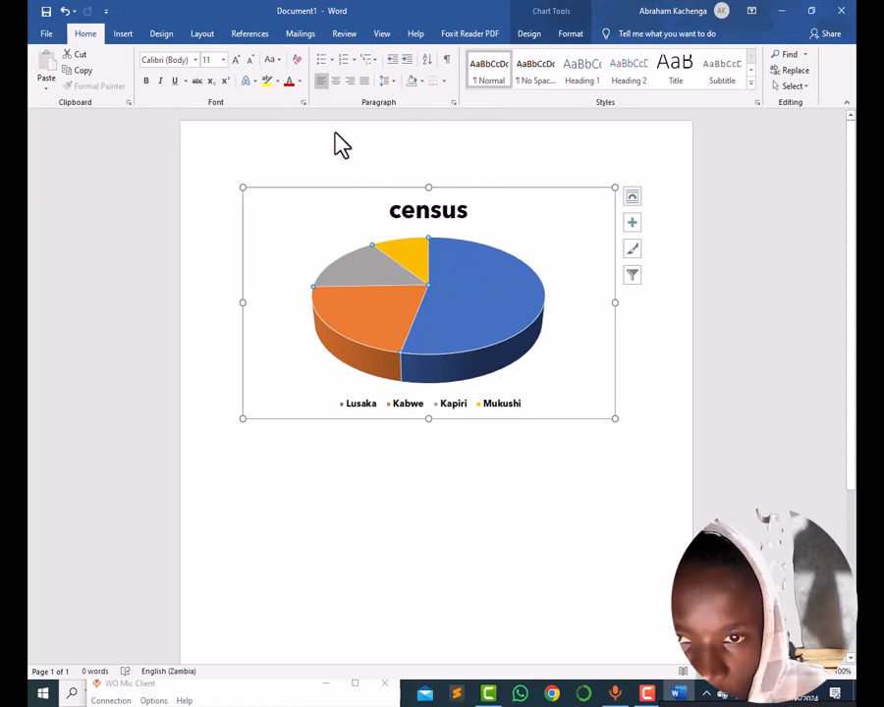
pyautogui.moveTo(477, 306)
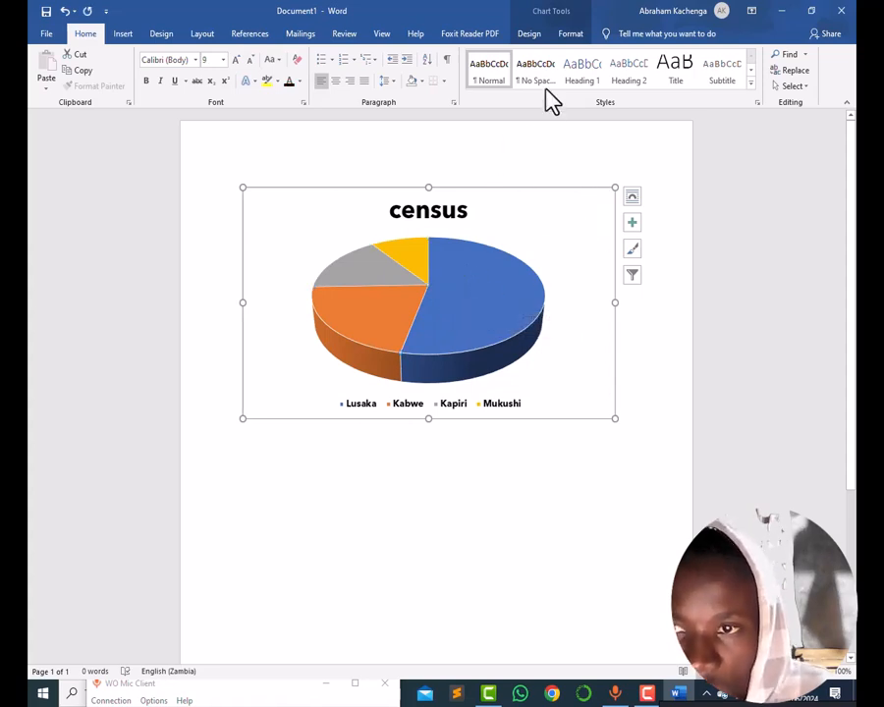
pyautogui.click(571, 35)
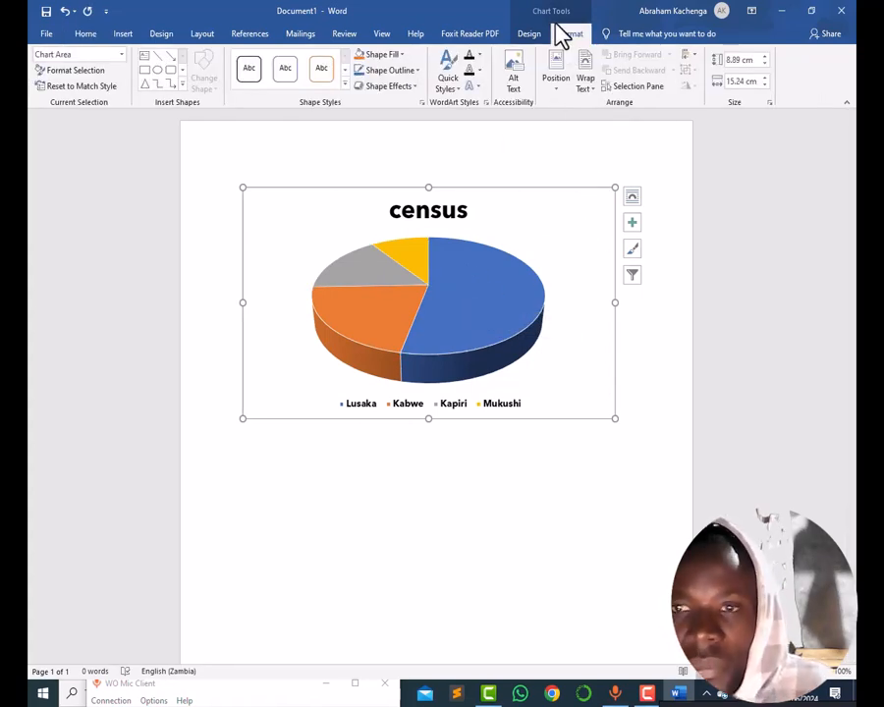
pyautogui.click(536, 38)
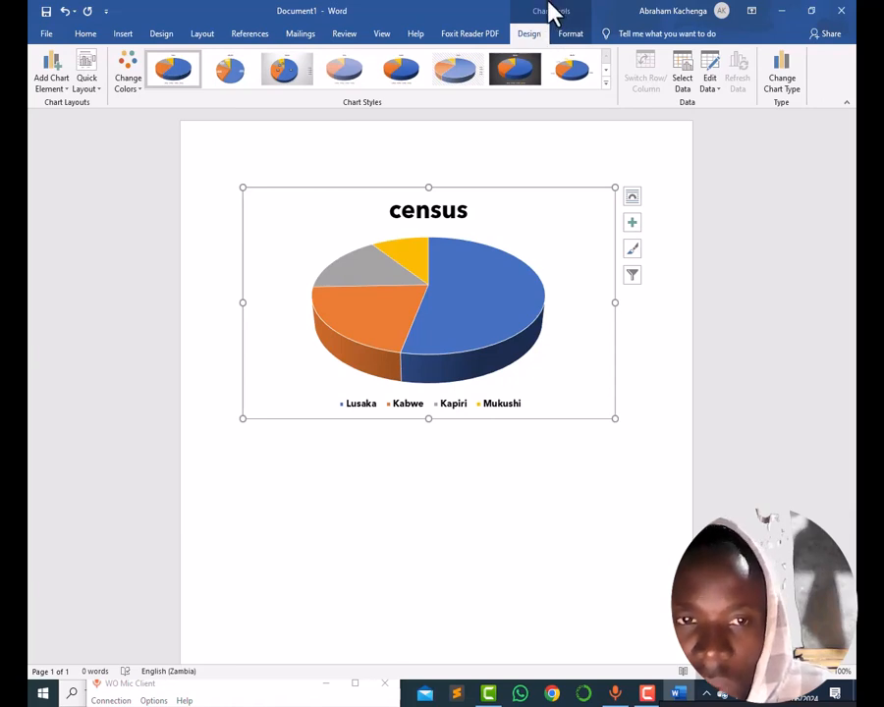
pyautogui.click(39, 92)
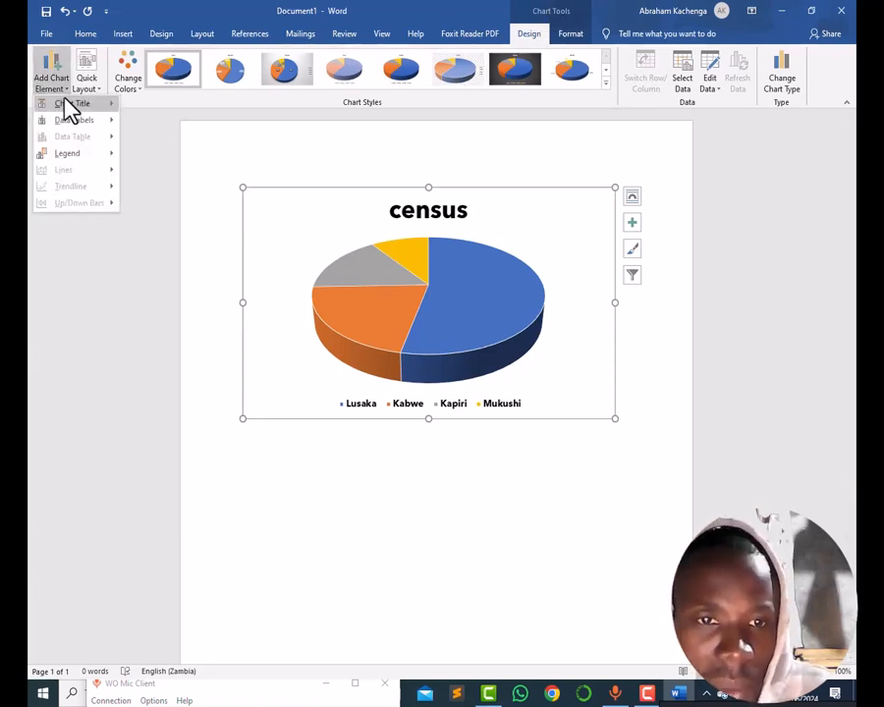
pyautogui.moveTo(47, 124)
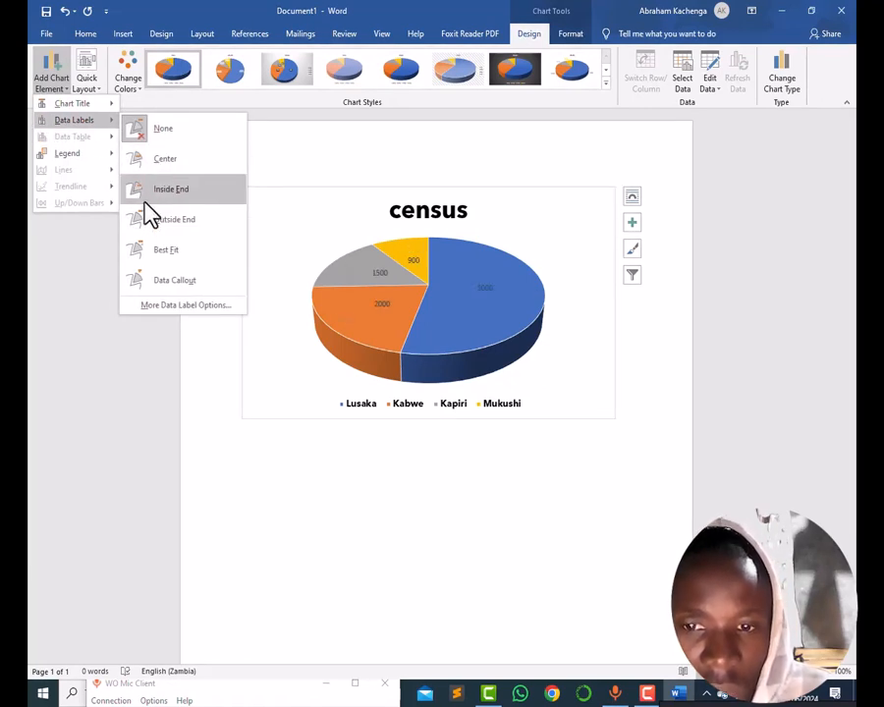
pyautogui.click(163, 285)
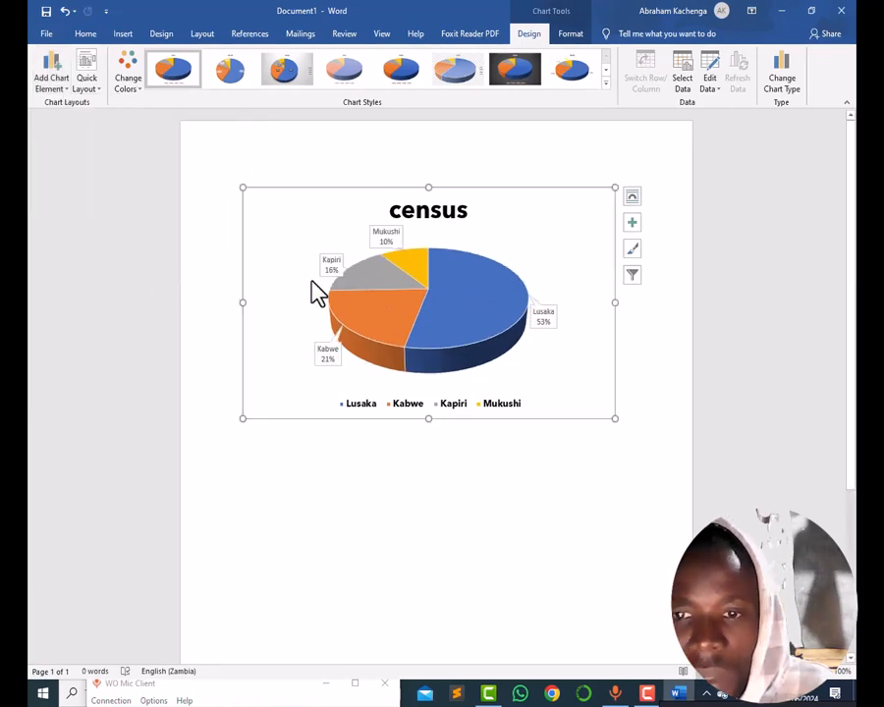
# Move the Mukushi, Kapiri, Kabwe and Lusaka callouts outward, away from their pie slices
pyautogui.click(382, 244)
pyautogui.moveTo(371, 226); pyautogui.dragTo(352, 209)
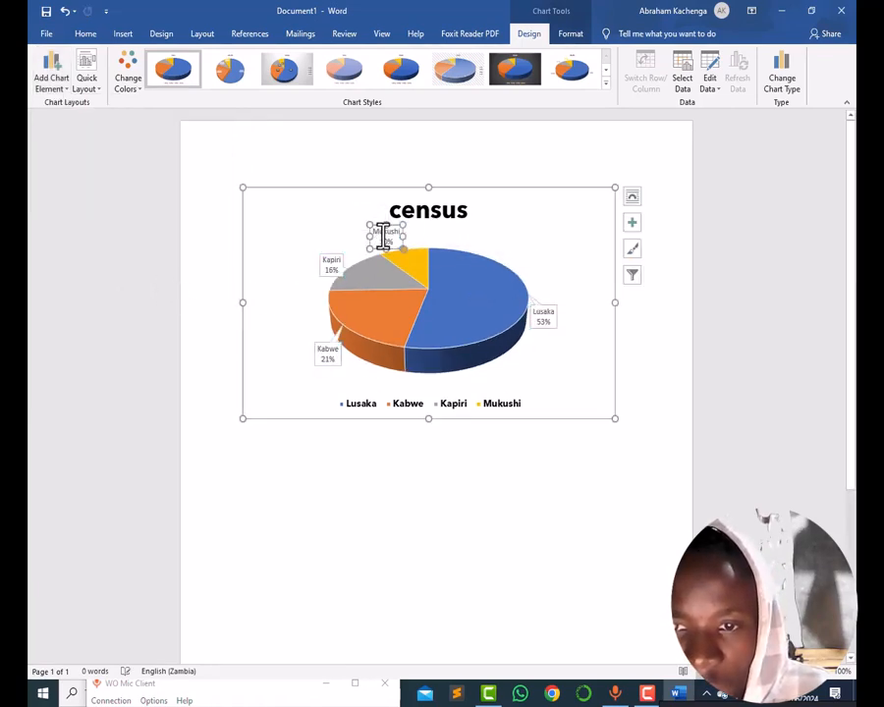
pyautogui.moveTo(318, 259); pyautogui.dragTo(285, 249)
pyautogui.moveTo(312, 358); pyautogui.dragTo(261, 339)
pyautogui.moveTo(550, 320); pyautogui.dragTo(573, 273)
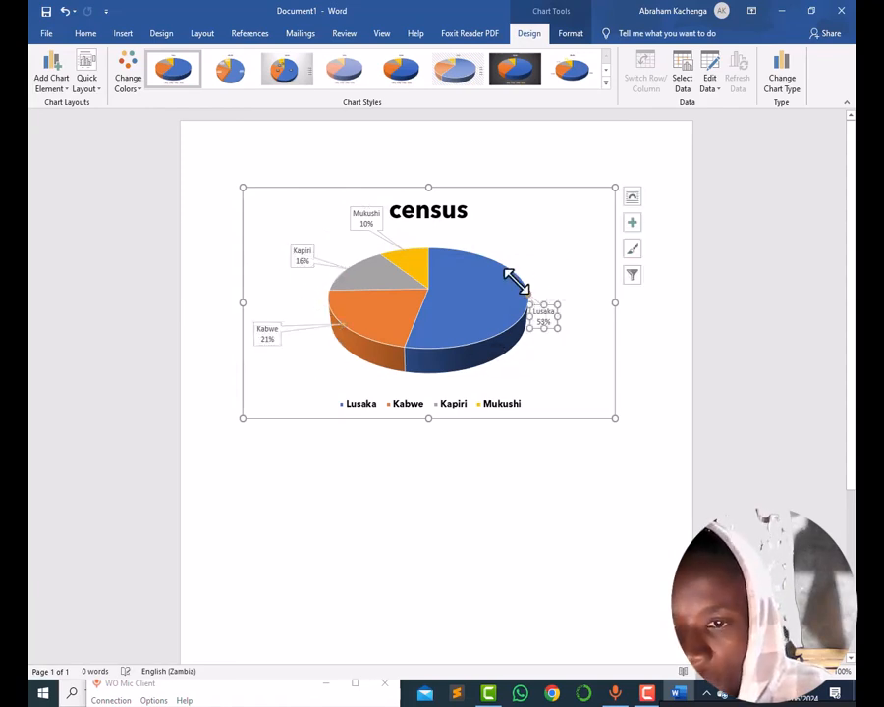
pyautogui.click(365, 222)
pyautogui.click(575, 346)
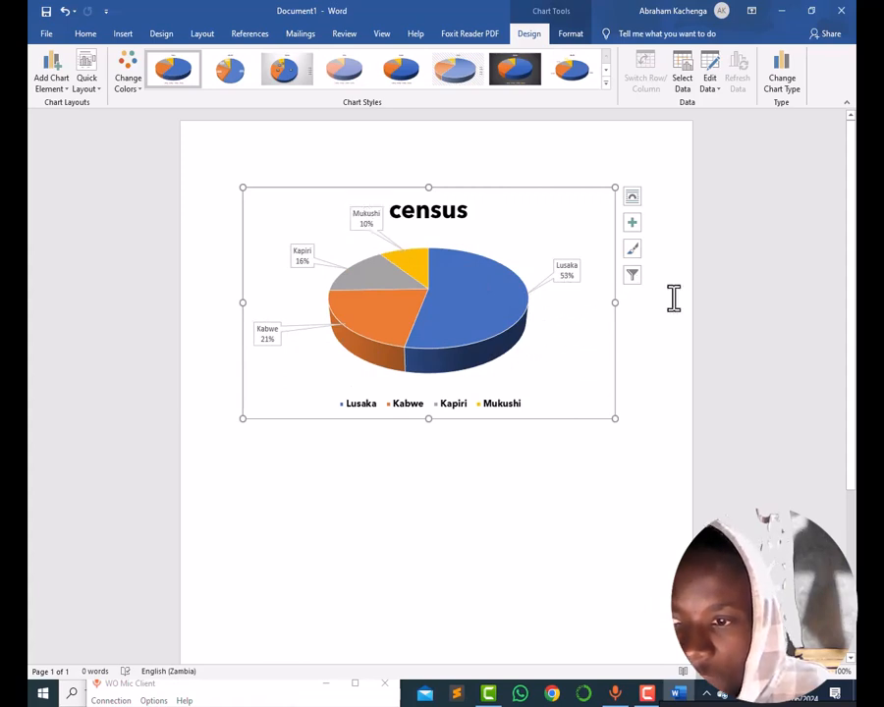
pyautogui.click(671, 341)
# Format all the data callouts in the AvenirNext LT font with the Automatic black font colour, and deselect the chart
pyautogui.click(580, 277)
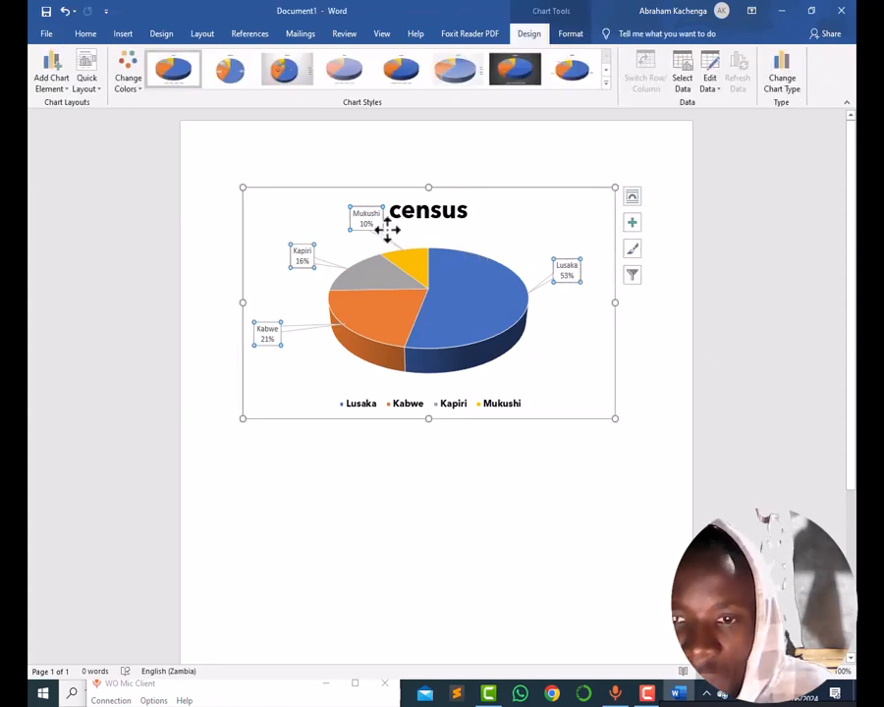
pyautogui.click(86, 33)
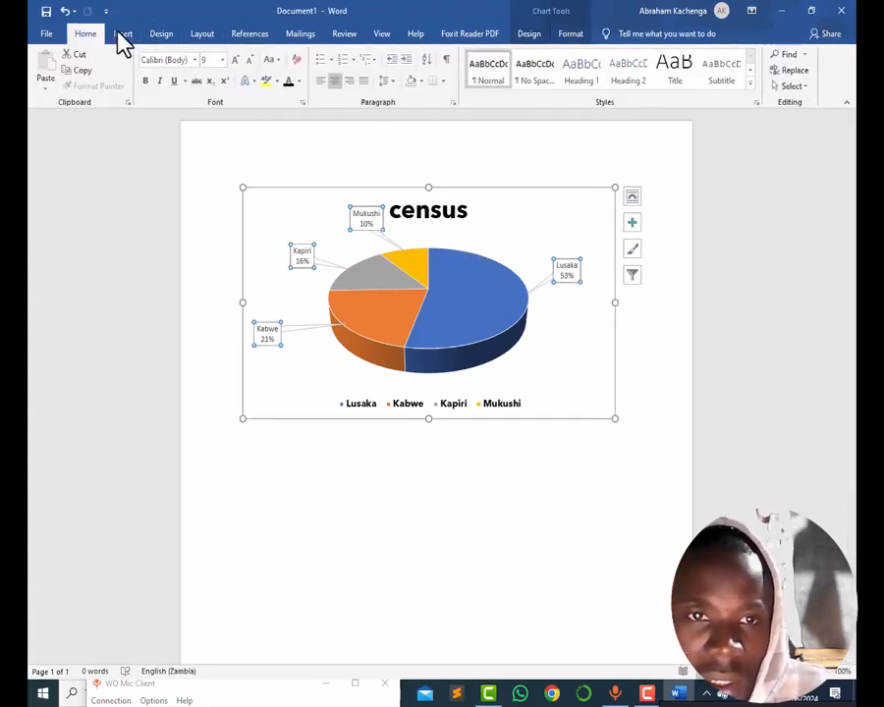
pyautogui.click(298, 82)
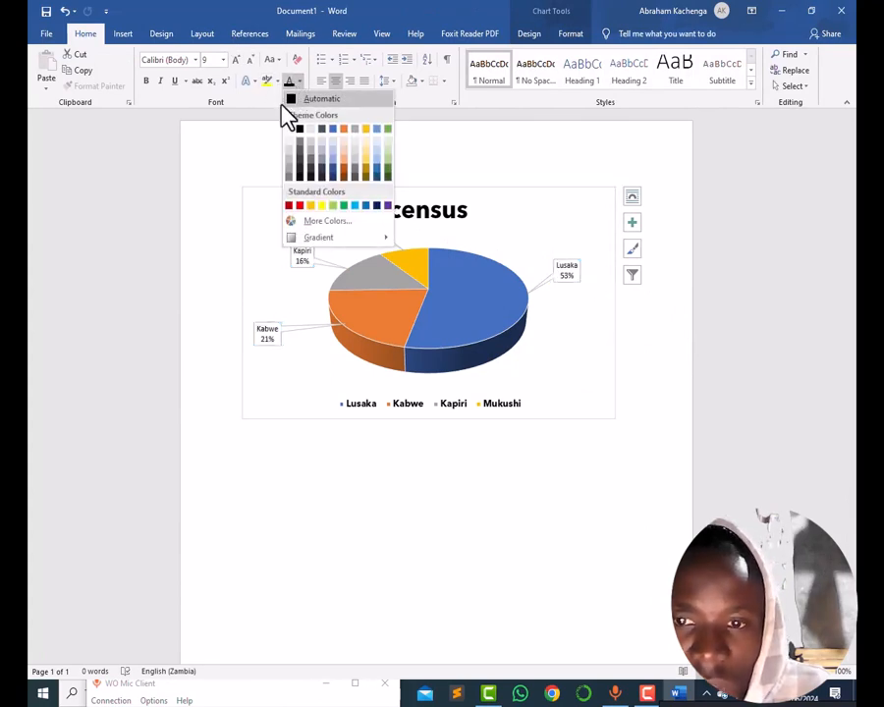
pyautogui.click(282, 100)
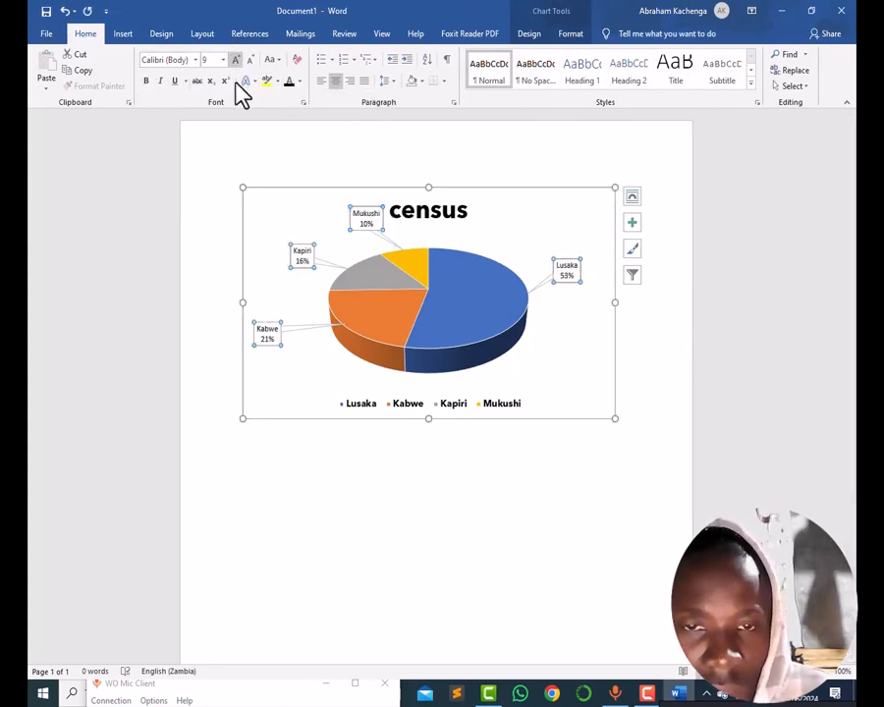
pyautogui.click(144, 59)
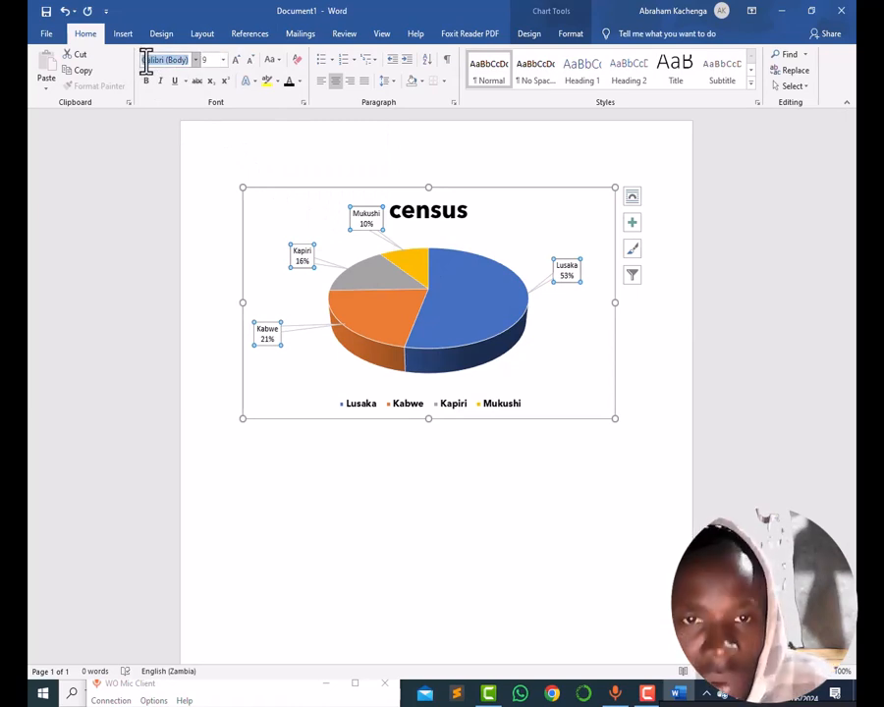
pyautogui.press('Return')
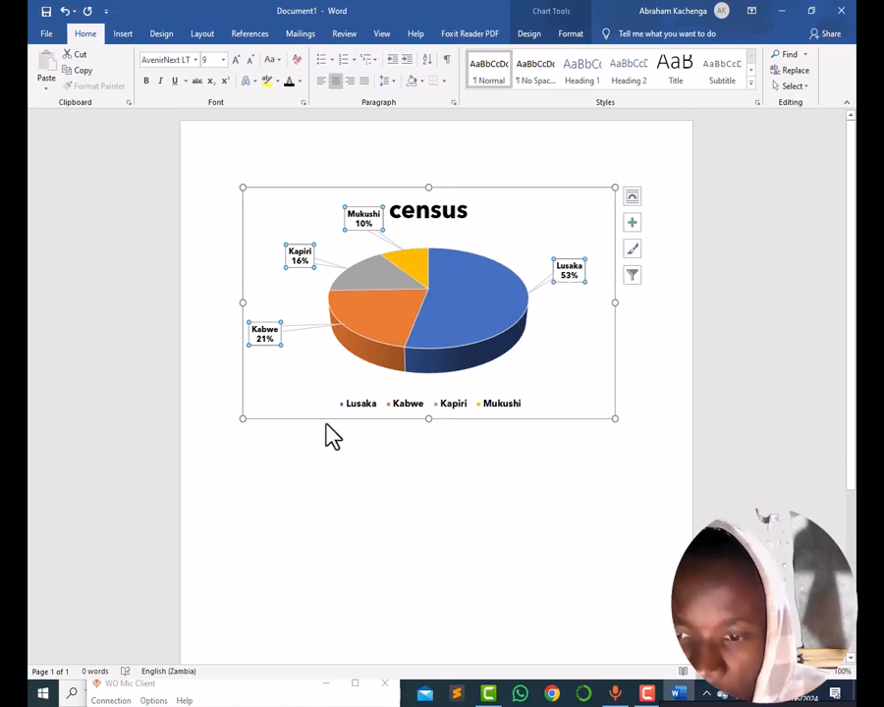
pyautogui.moveTo(467, 300)
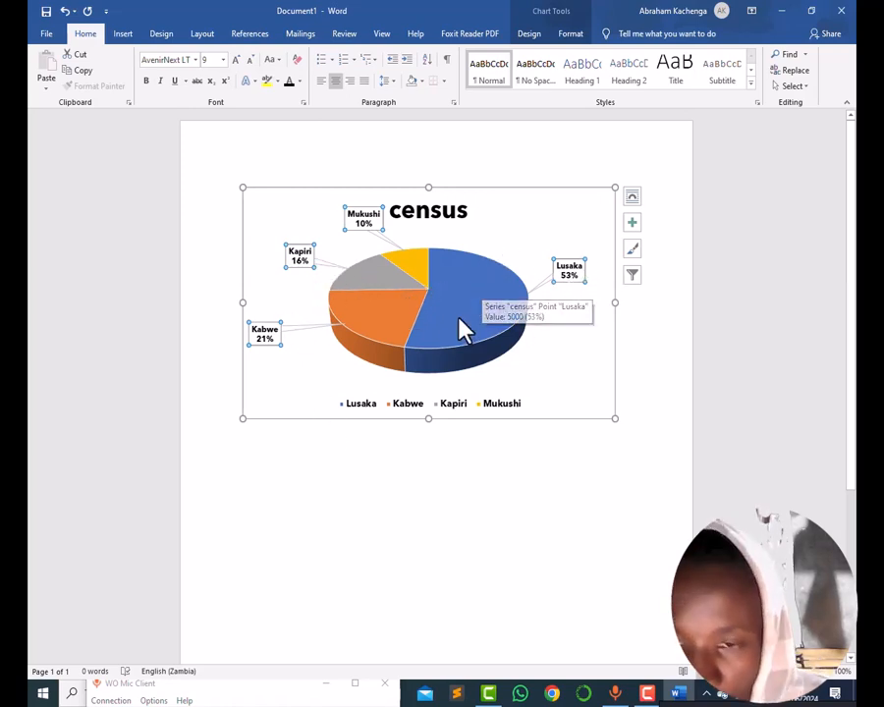
pyautogui.click(401, 468)
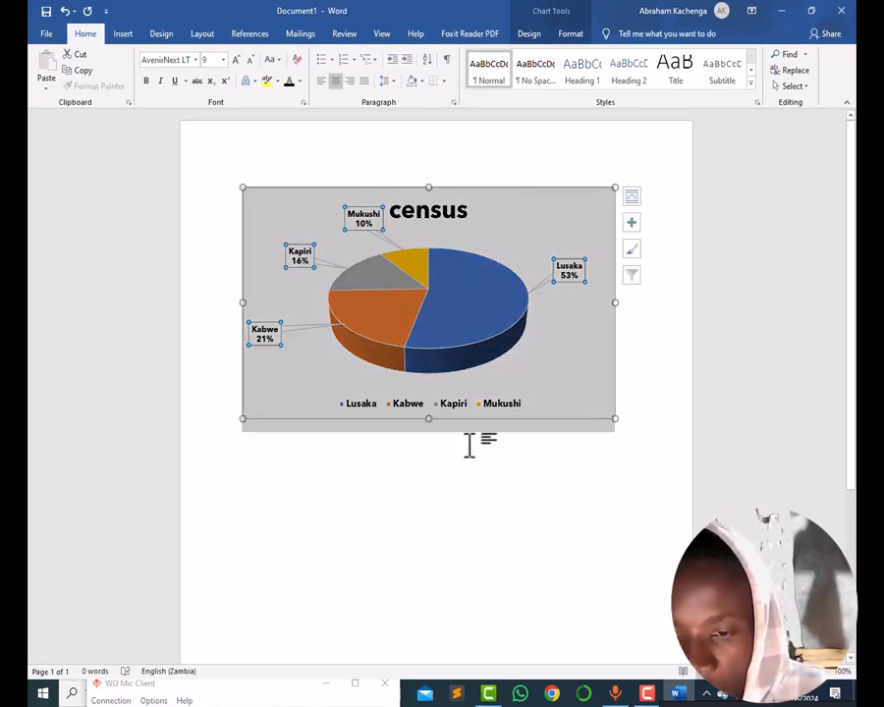
pyautogui.click(667, 354)
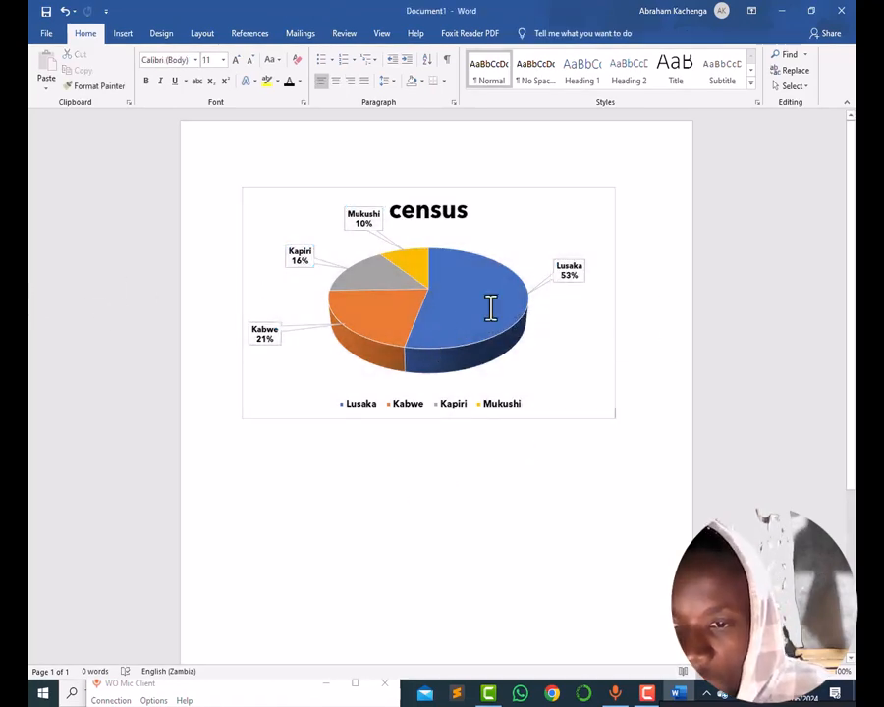
# Remove the chart title from the pie chart and add it back
pyautogui.click(610, 381)
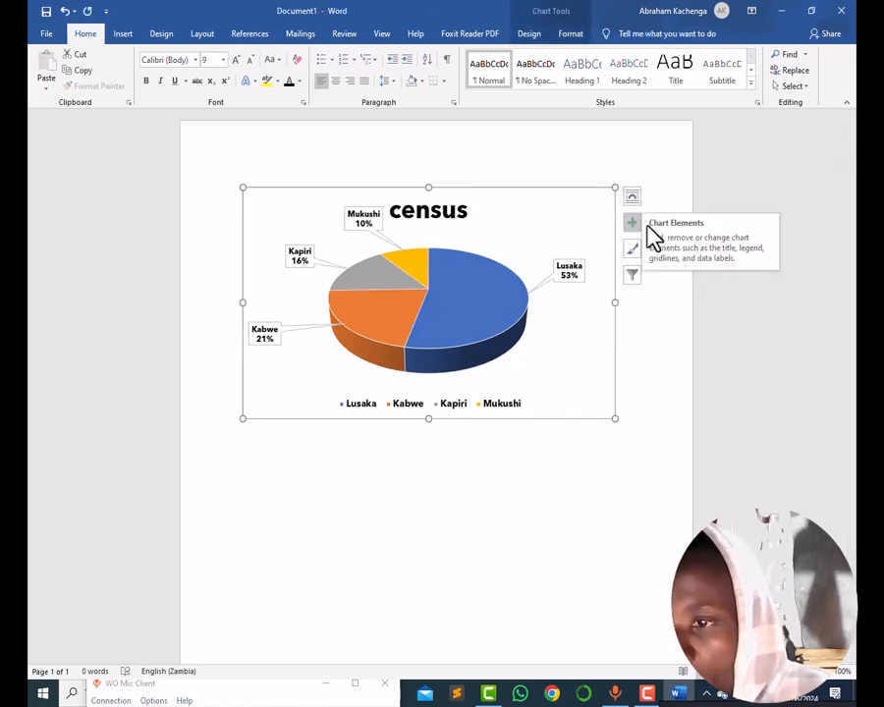
pyautogui.click(637, 224)
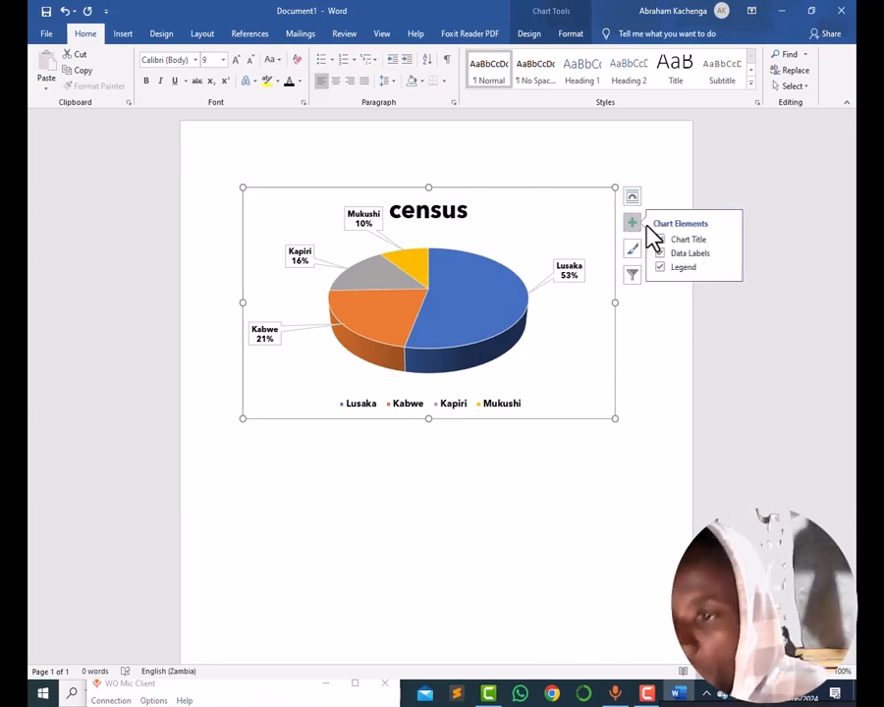
pyautogui.click(721, 240)
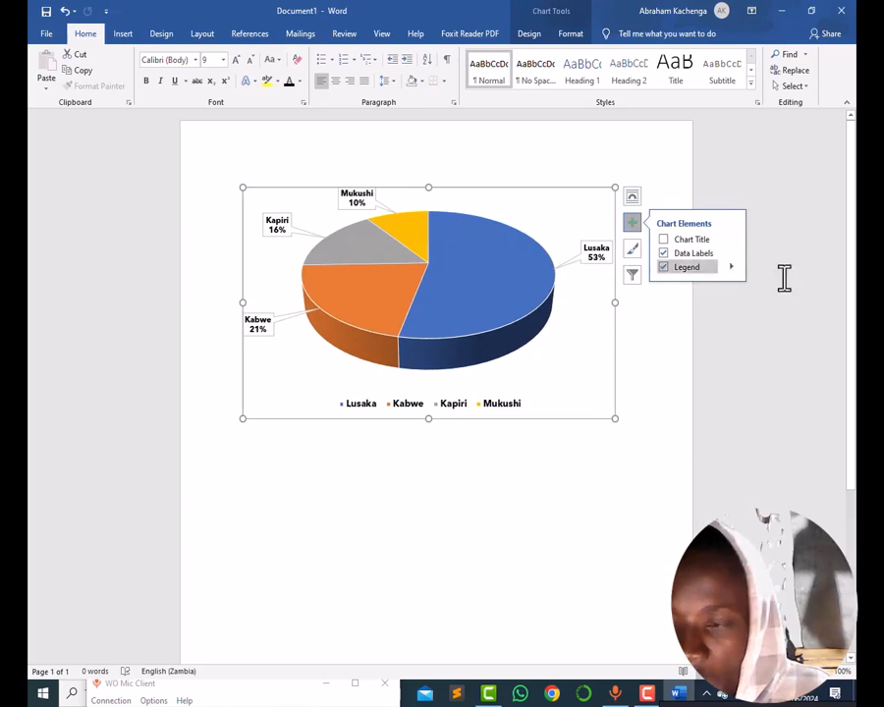
pyautogui.click(684, 246)
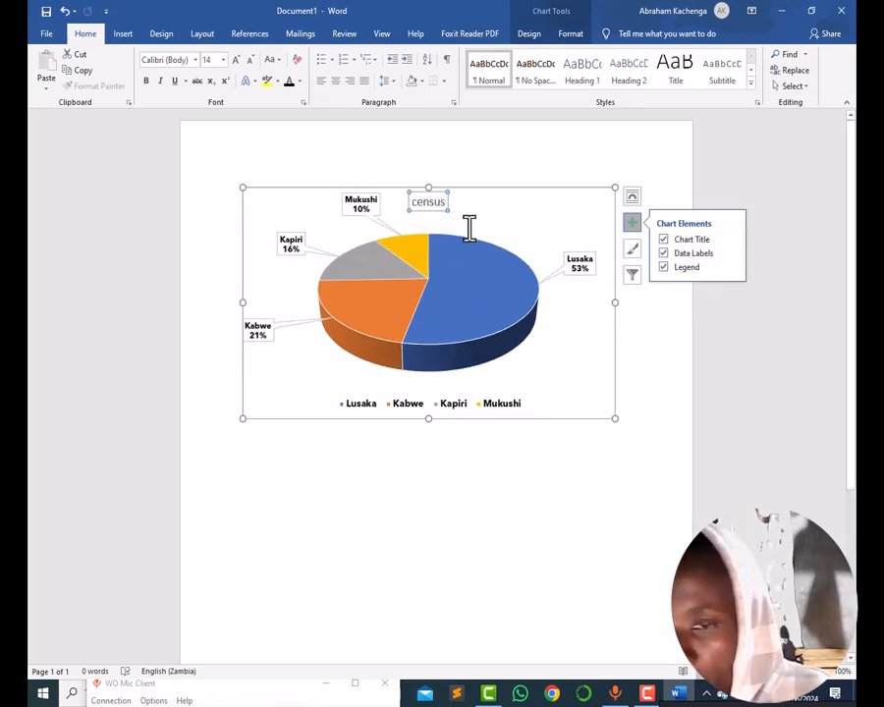
# Format the restored chart title as bold black text in the AvenirNext LT font at 18 pt
pyautogui.click(147, 81)
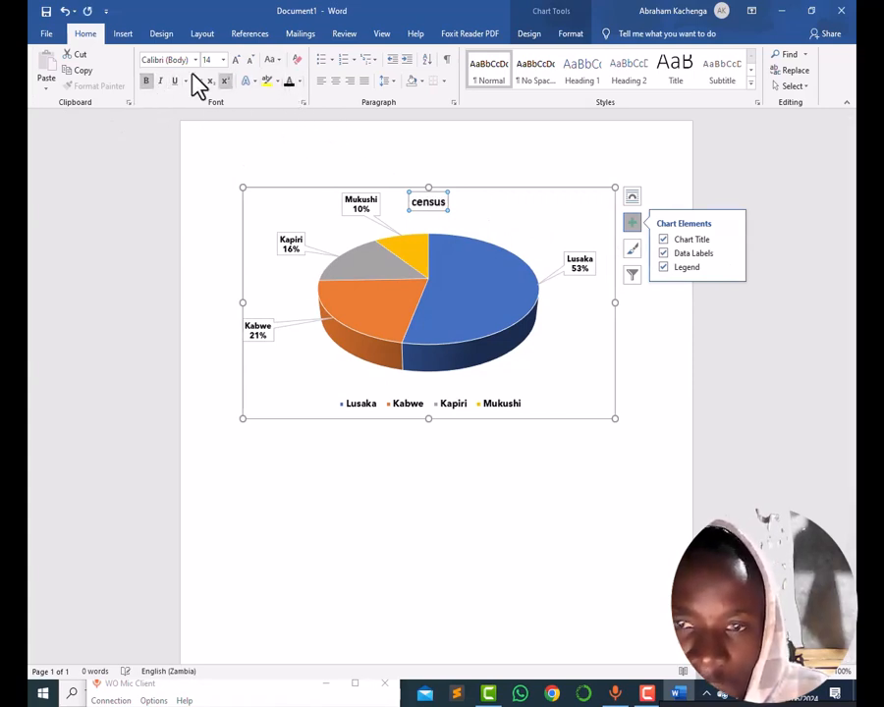
pyautogui.click(165, 63)
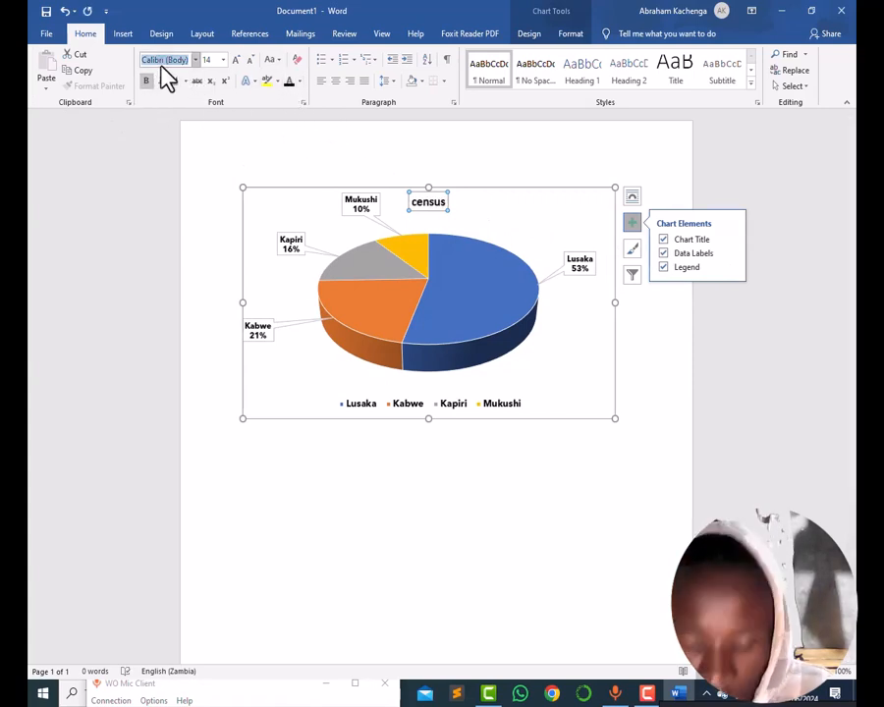
pyautogui.press('Return')
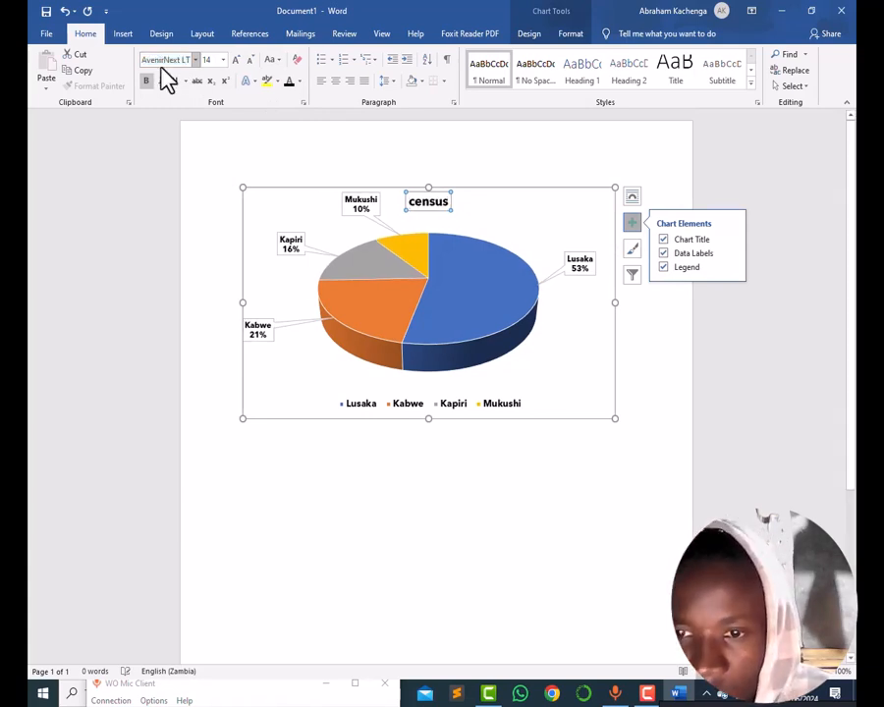
pyautogui.click(234, 61)
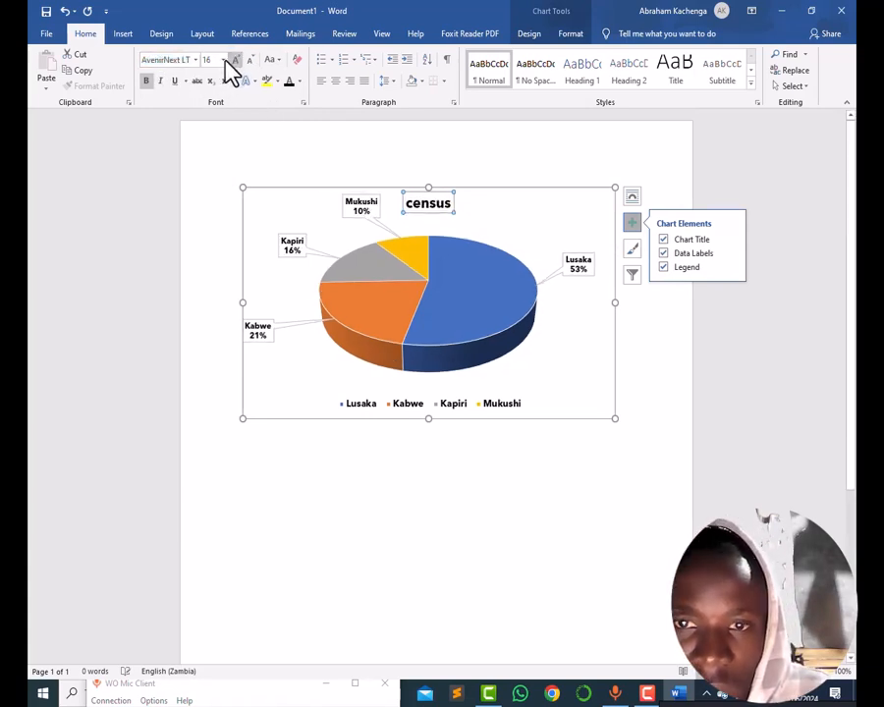
pyautogui.click(234, 61)
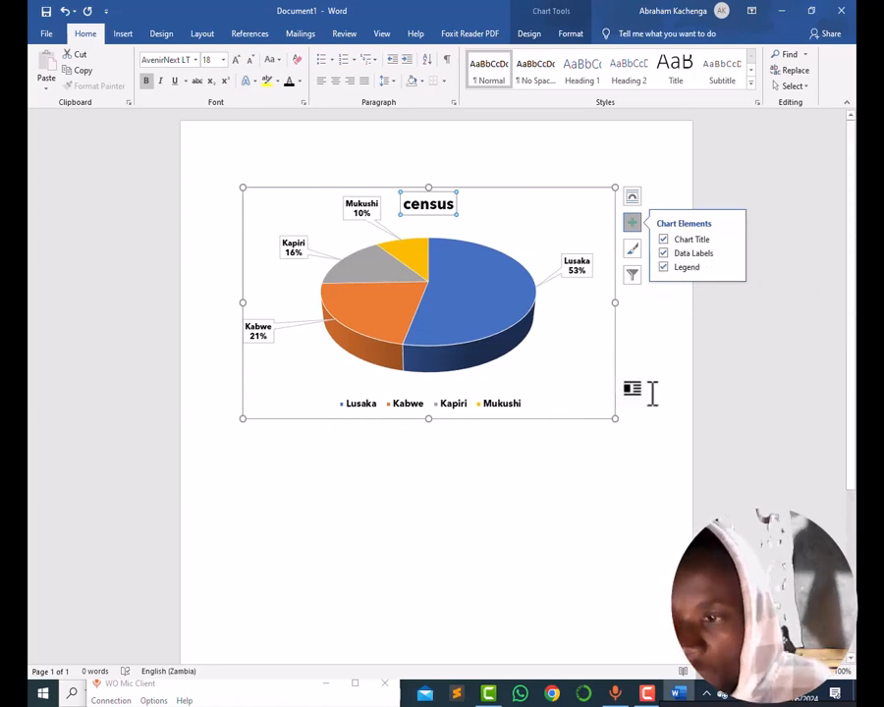
# Remove the chart legend, add it back, and place it at the bottom of the chart
pyautogui.click(679, 268)
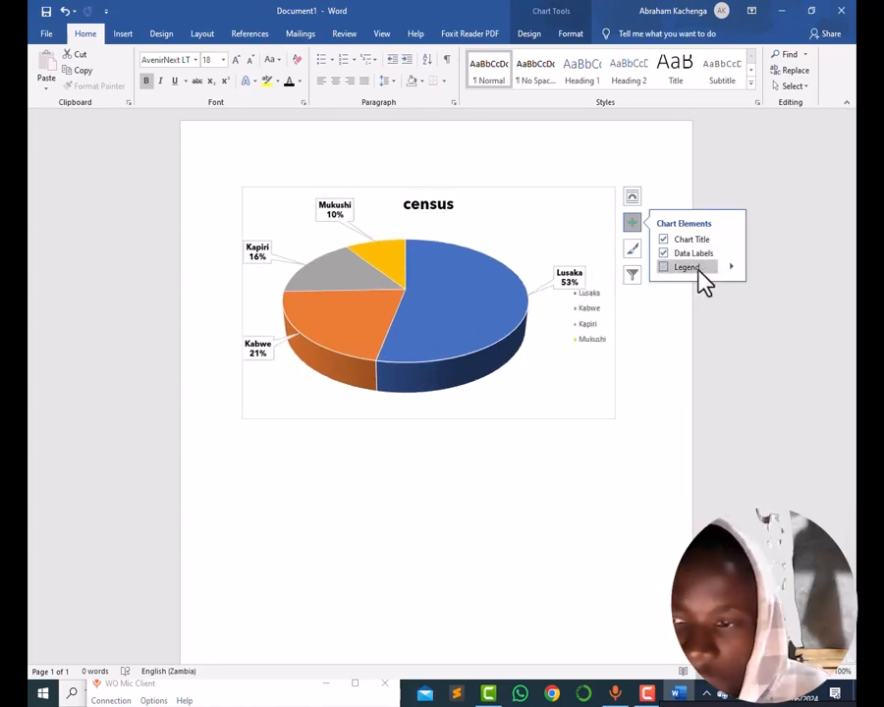
pyautogui.click(681, 268)
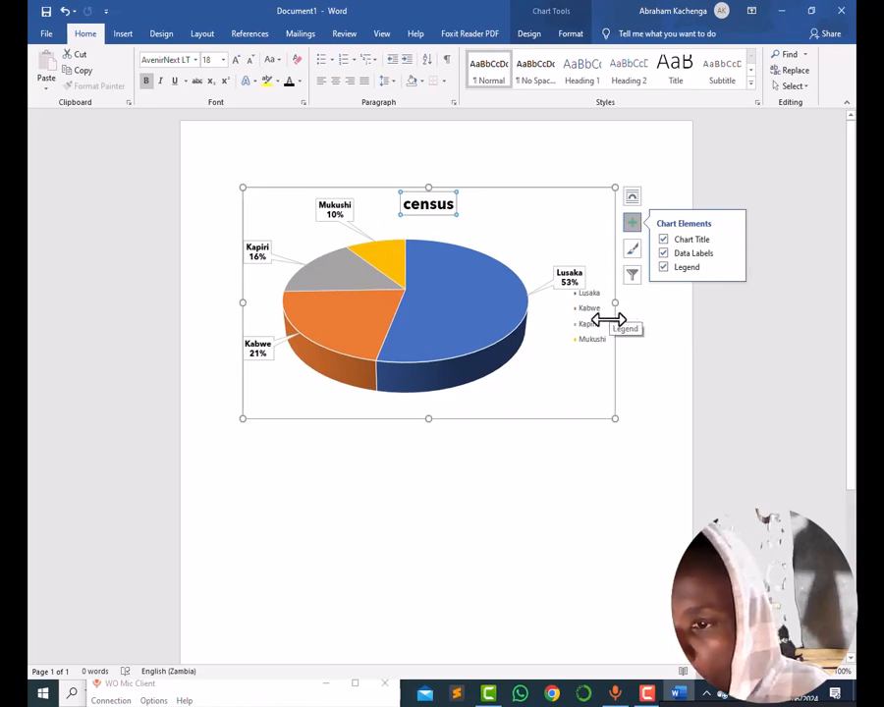
pyautogui.click(748, 267)
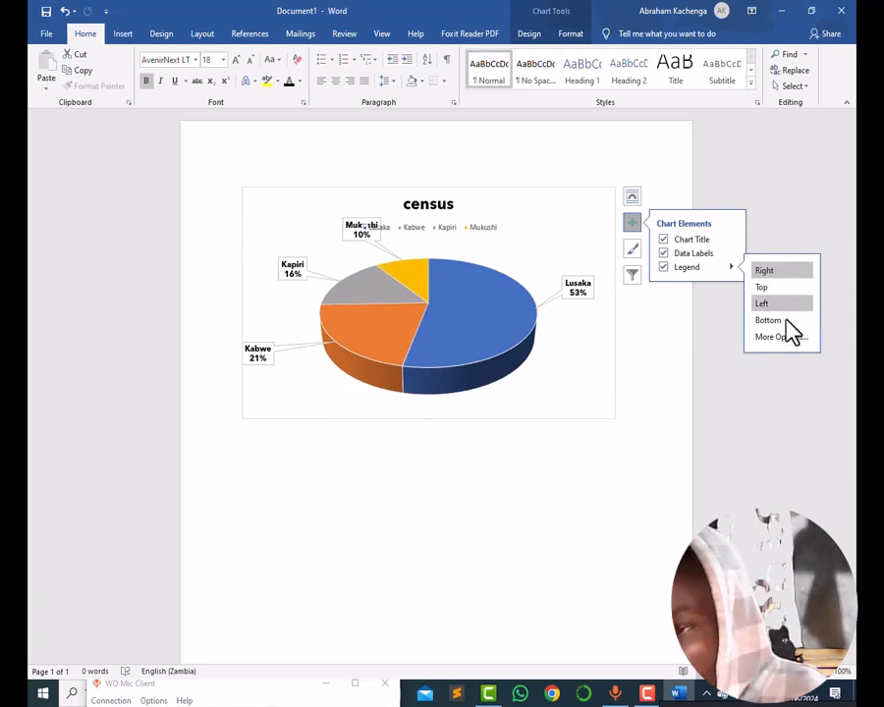
pyautogui.click(785, 322)
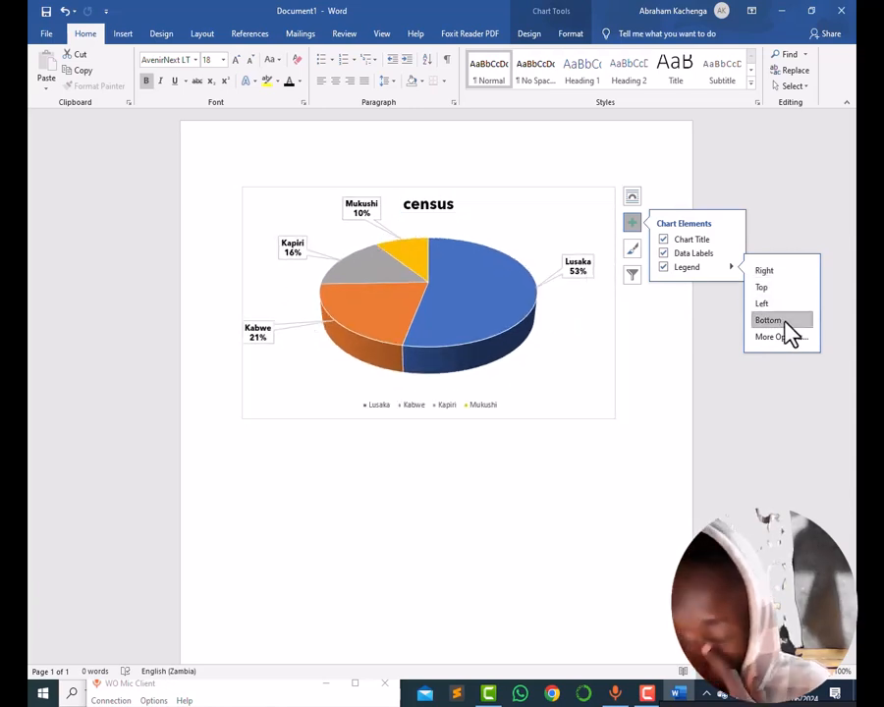
# Format the restored legend as bold black text in the AvenirNext LT font at 10.5 pt, and deselect the chart
pyautogui.click(455, 407)
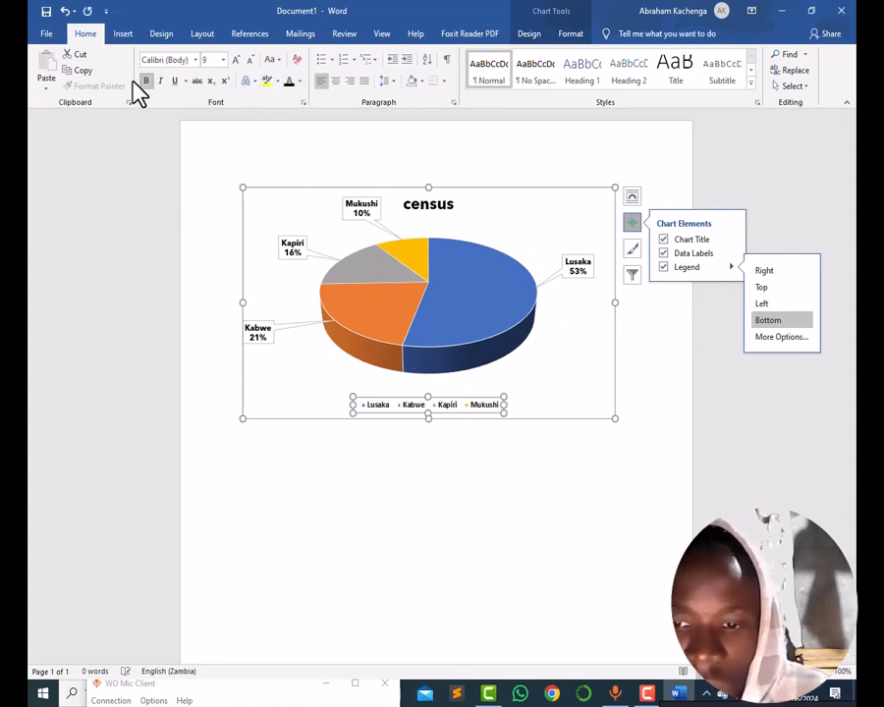
pyautogui.click(162, 59)
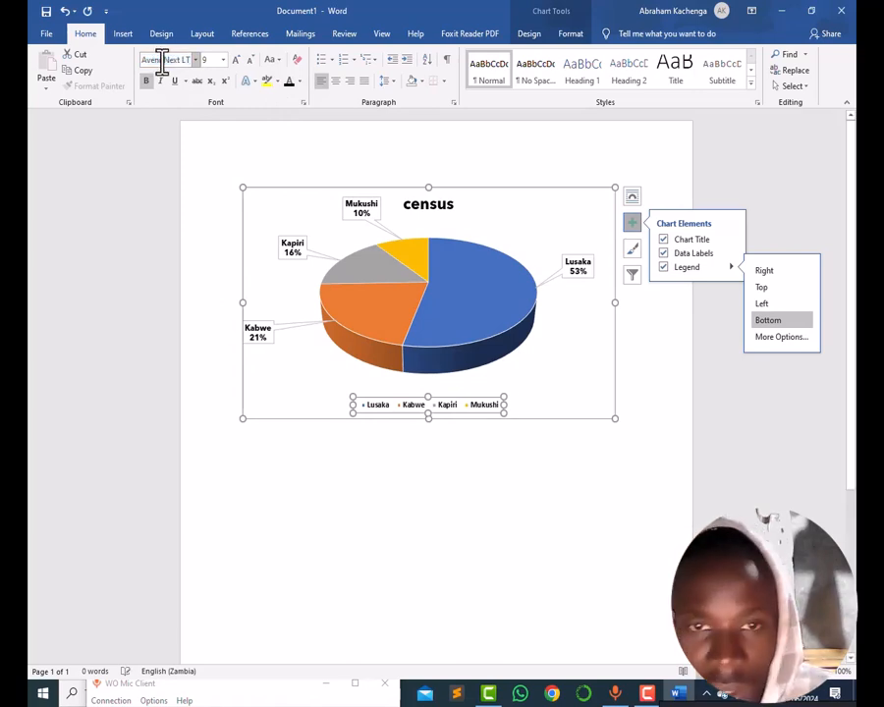
pyautogui.click(235, 59)
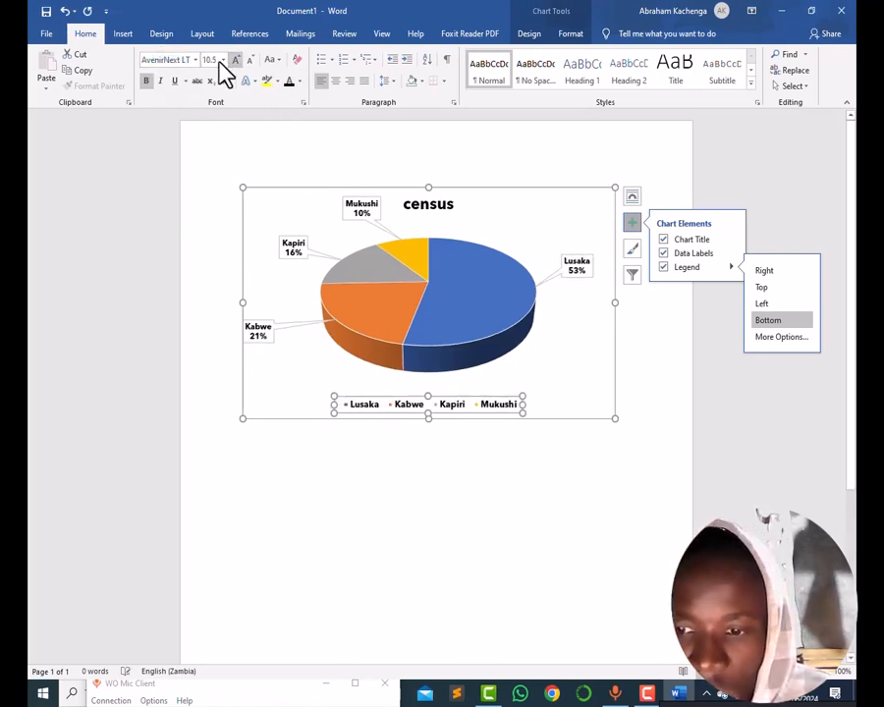
pyautogui.click(232, 60)
pyautogui.click(698, 361)
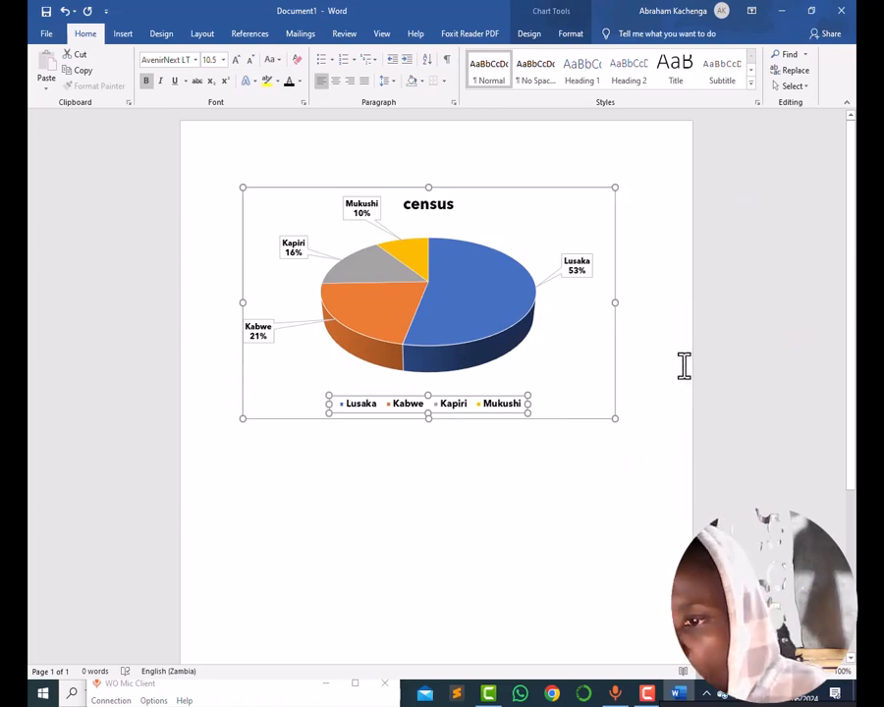
pyautogui.click(679, 362)
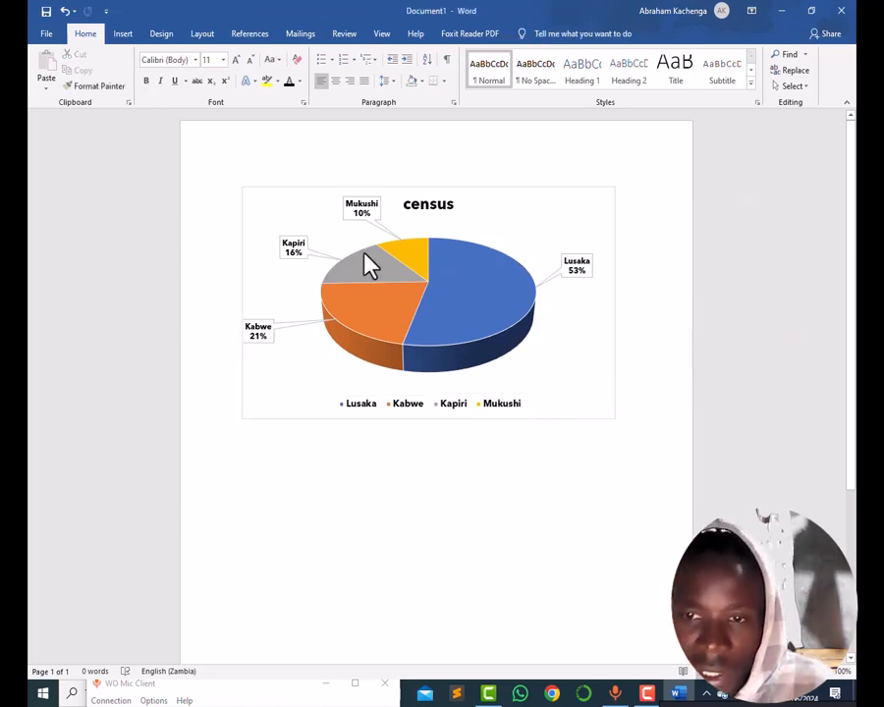
pyautogui.moveTo(447, 288)
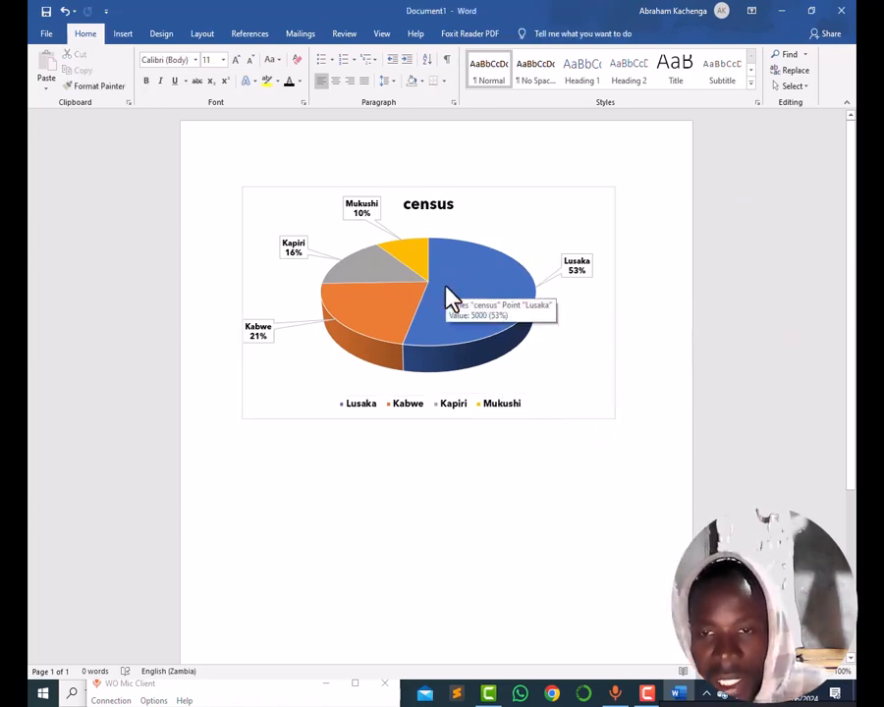